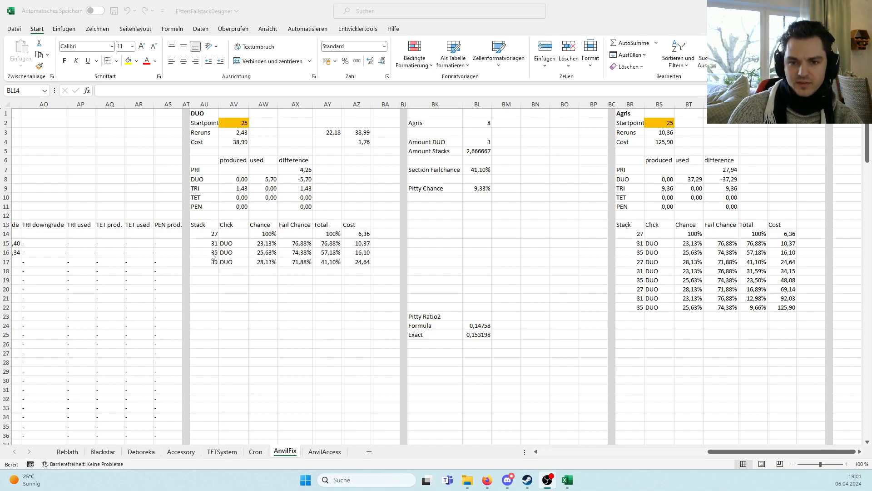
click(478, 151)
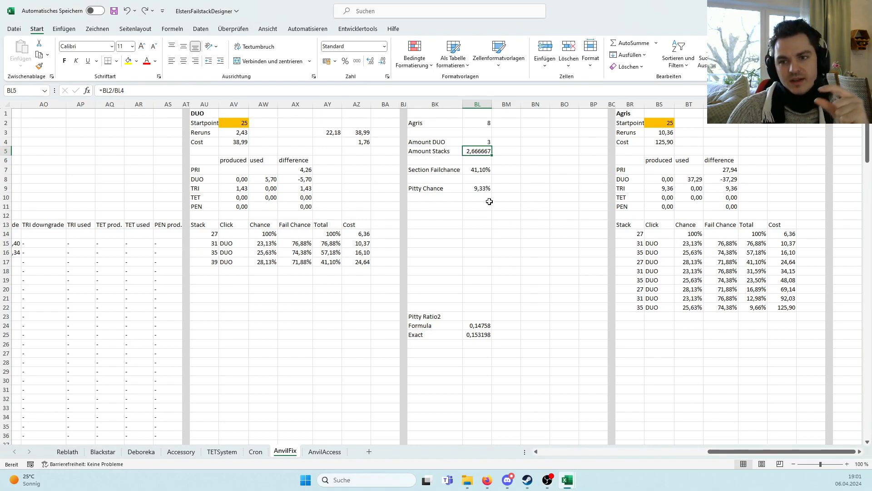
click(479, 188)
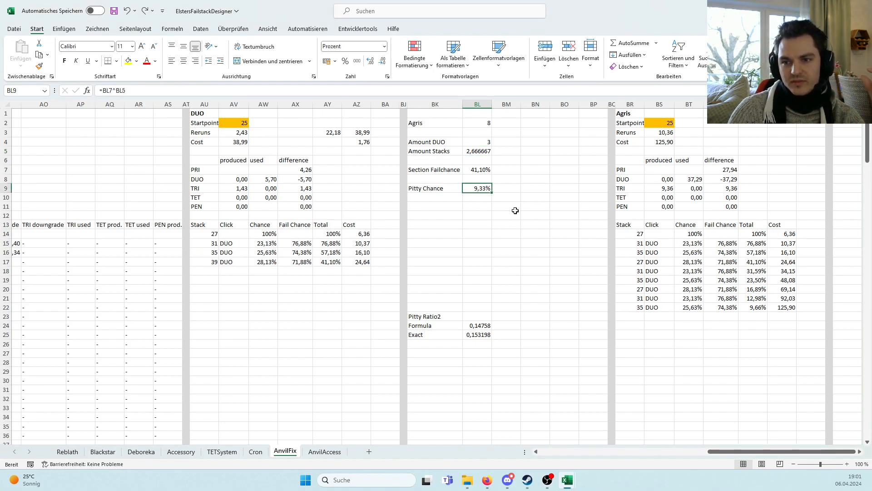
click(754, 307)
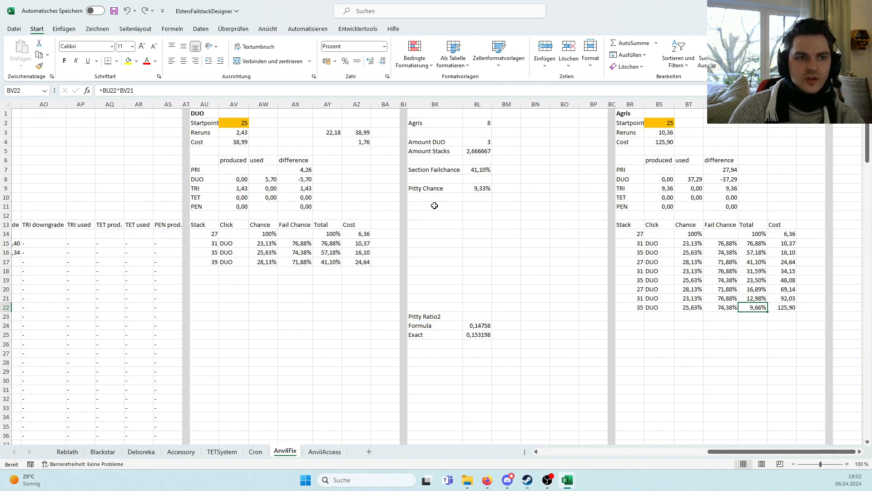
- Insert two blank columns at column BA and move the Section Failchance and Pitty Chance block down to start at row 17
click(393, 104)
key(ctrl+plus)
key(ctrl+plus)
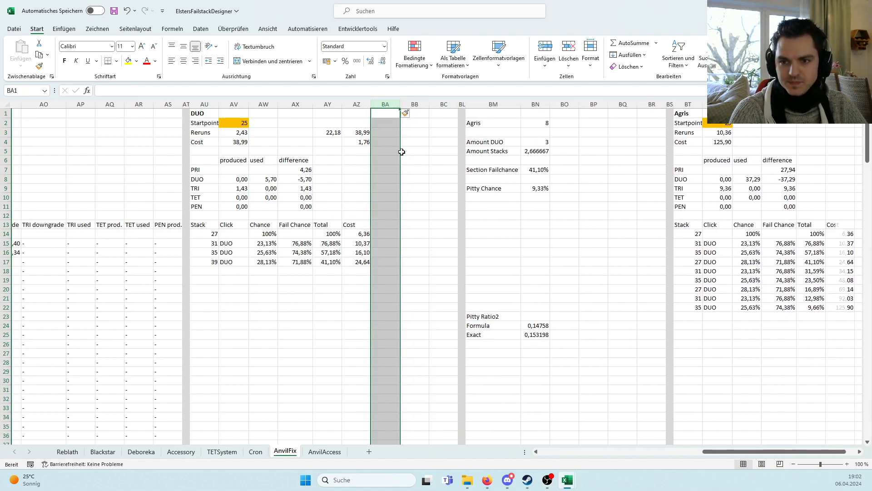
drag(477, 167, 534, 285)
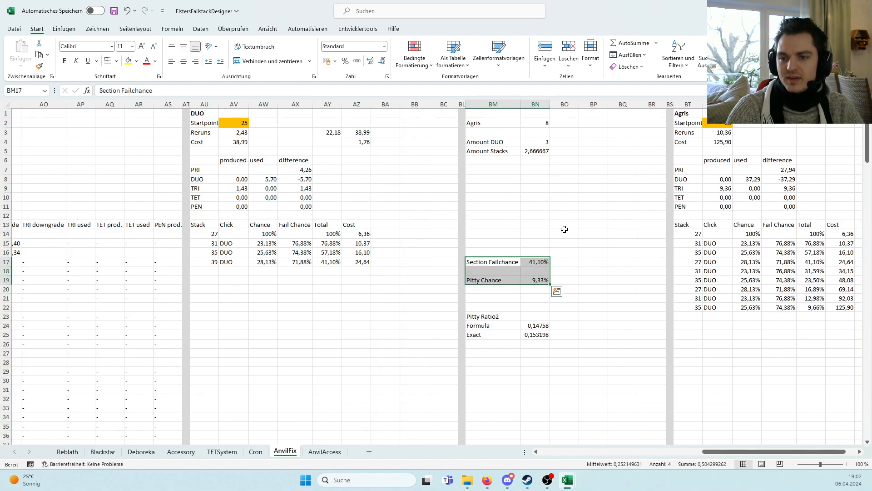
click(571, 224)
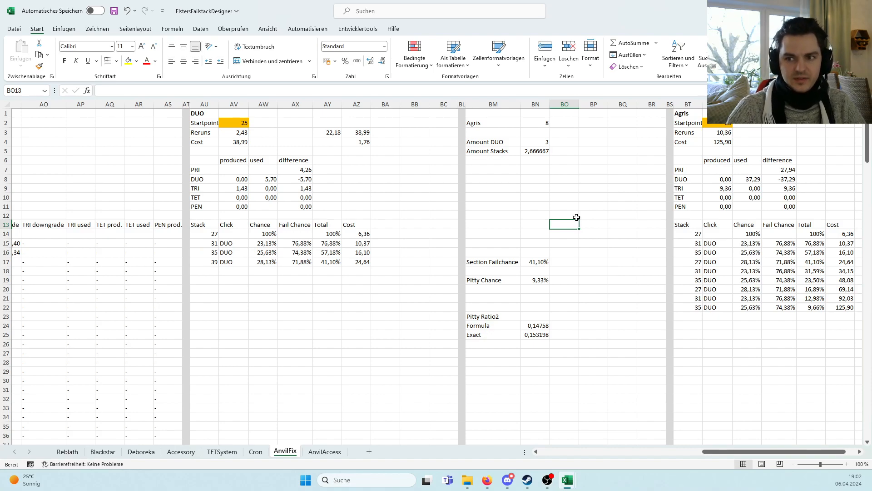
- Enter the function name ROUNDDOWN in cell BP6 and the label RoundDown in BM6 below Amount Stacks
click(593, 161)
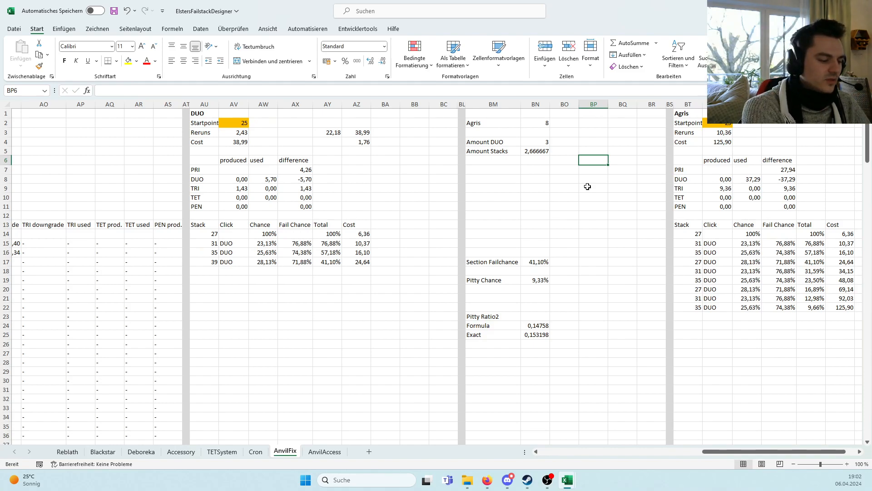
text(ROUNDDOWN)
key(Return)
key(Left)
key(Left)
key(Left)
key(Up)
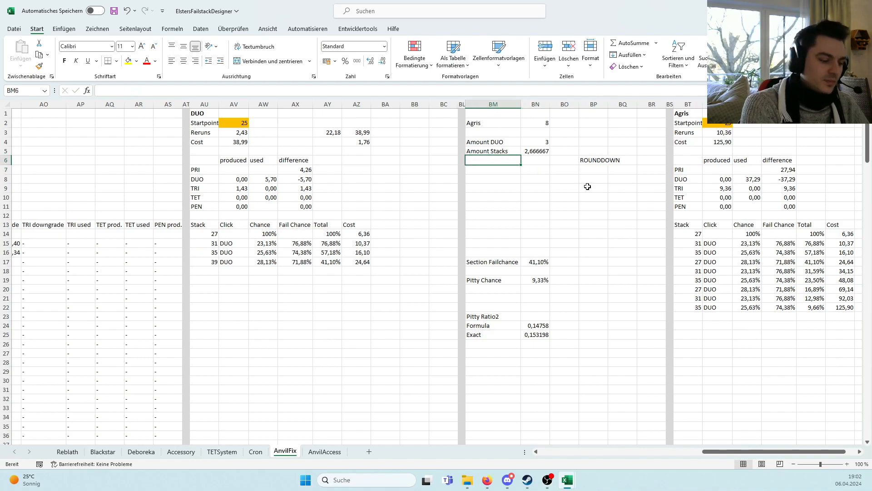
text(RoundDown)
key(Tab)
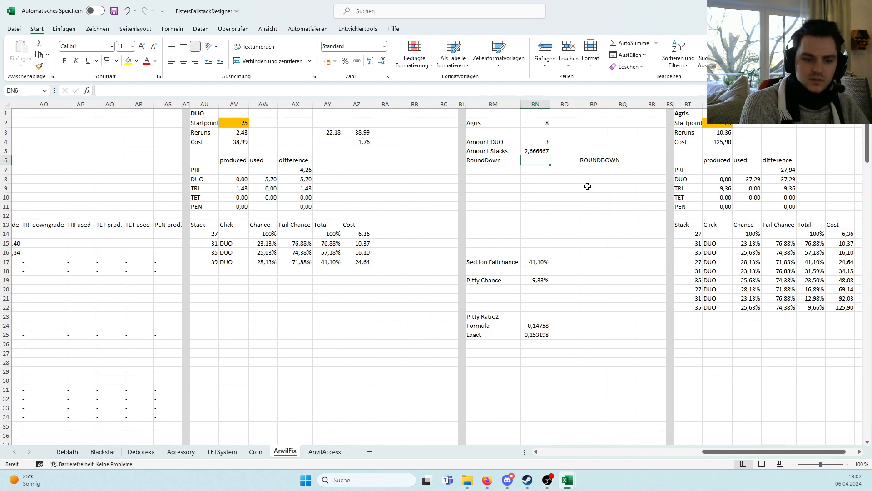
- Round the Amount Stacks value down to a whole number in BN6 with =ABRUNDEN(BN5;0)
text(=ABRUNDEN()
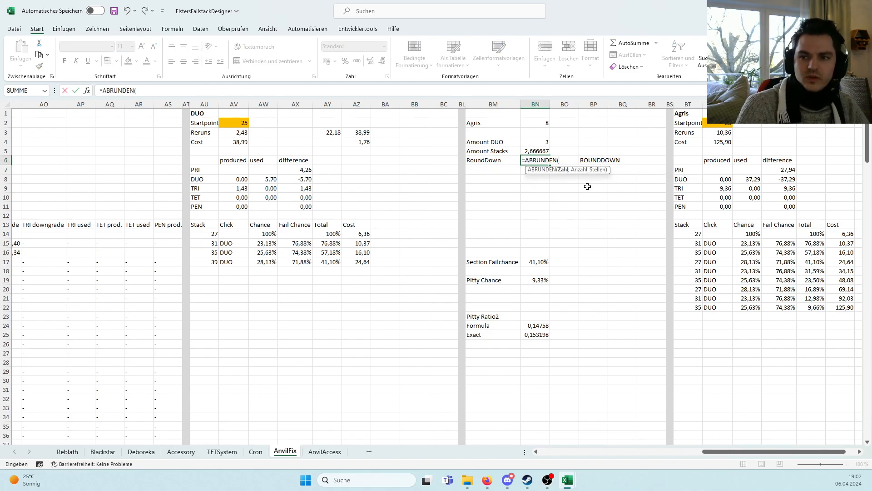
click(532, 149)
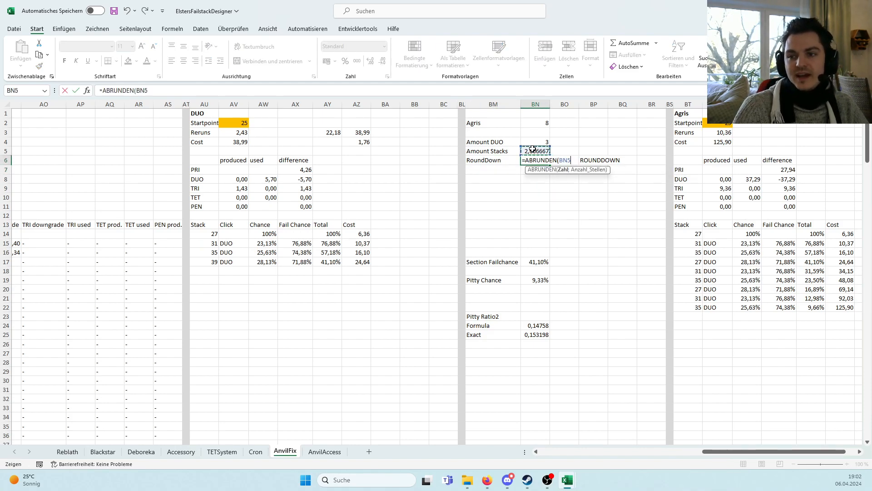
text(;)
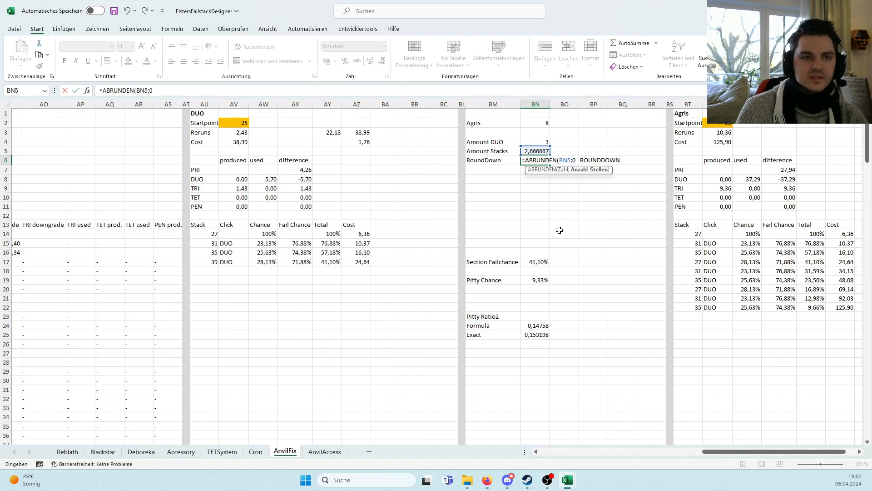
text(0))
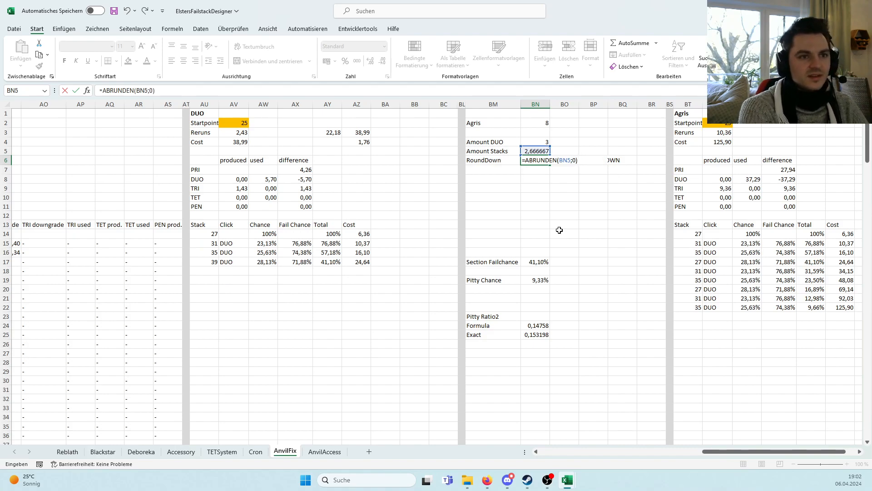
key(Return)
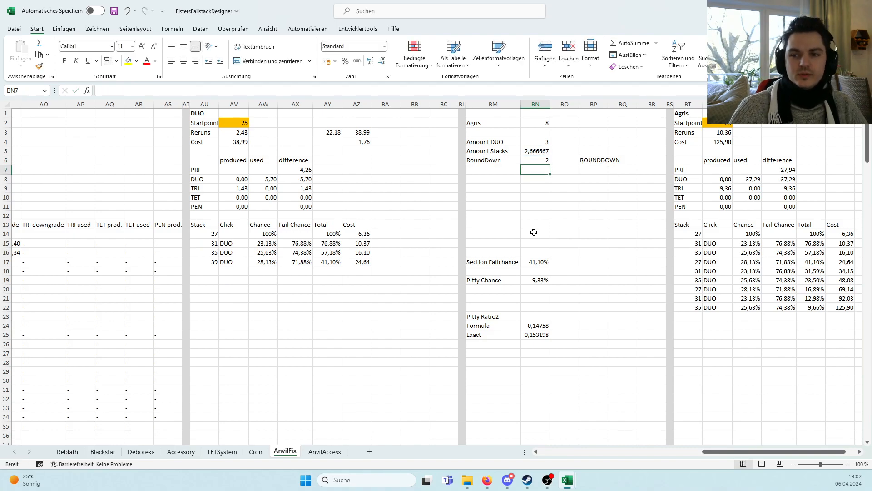
- Add the label Difference in cell BM7 below RoundDown
click(492, 175)
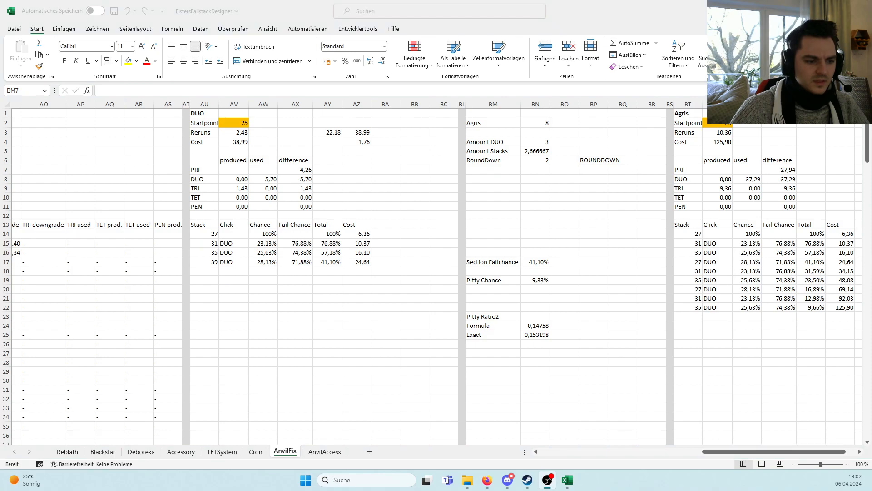
key(alt+Tab)
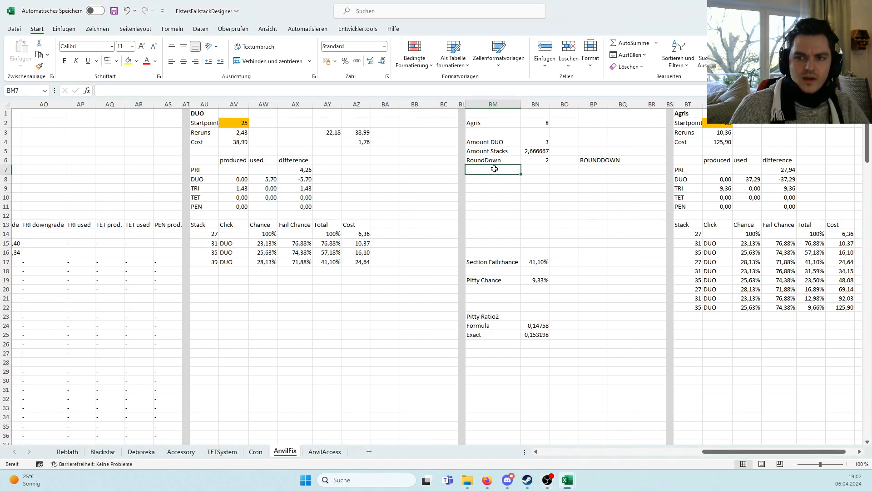
text(Difference)
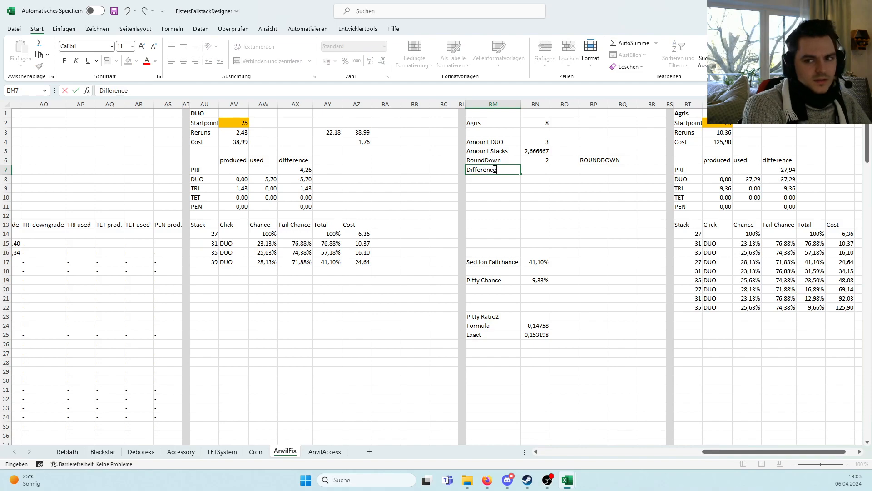
key(Return)
key(Up)
key(Right)
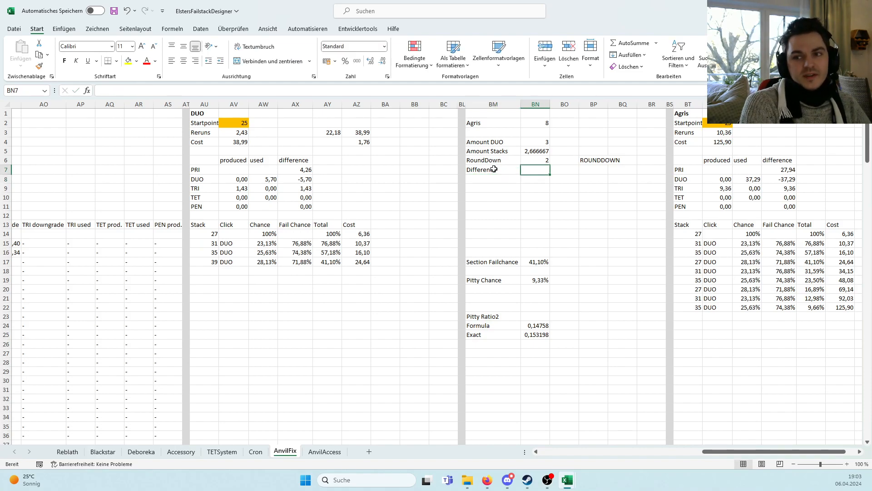
- Subtract the rounded value from Amount Stacks in BN7 with =BN5-BN6
click(538, 151)
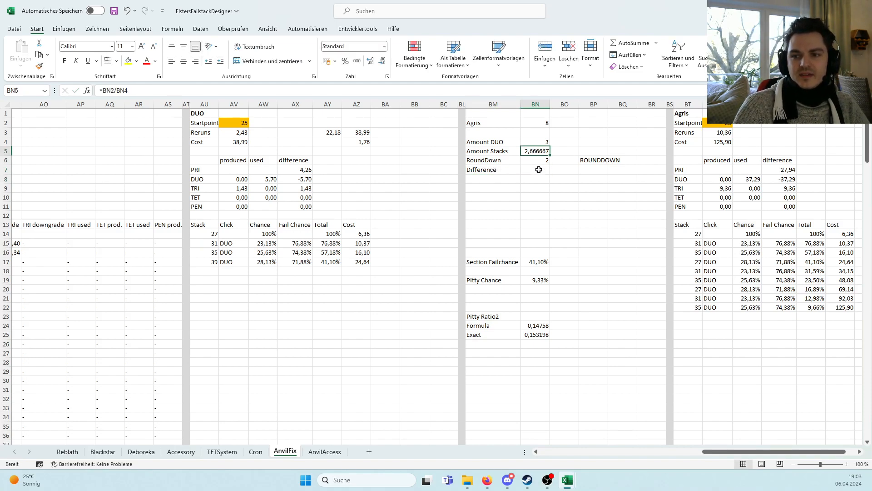
click(539, 169)
text(=)
click(535, 151)
text(-)
click(538, 160)
key(Return)
click(539, 169)
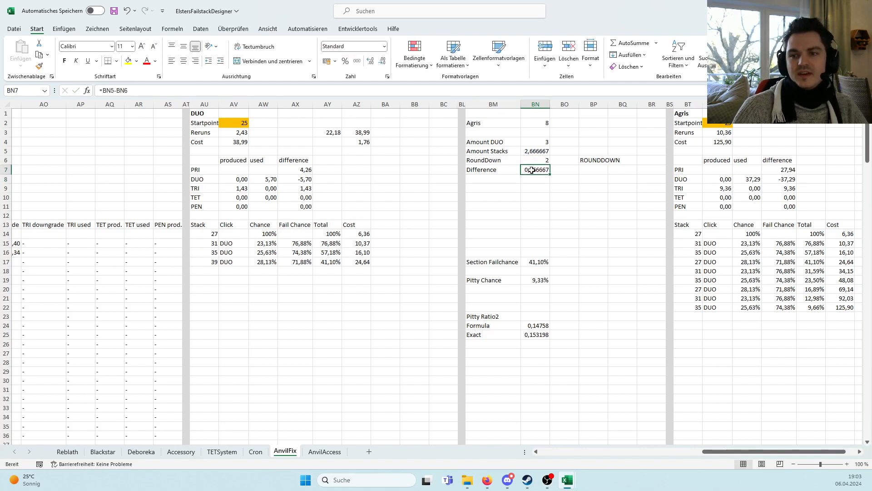
- Add the label Cutoff in cell BM8 below Difference
click(487, 178)
text(=)
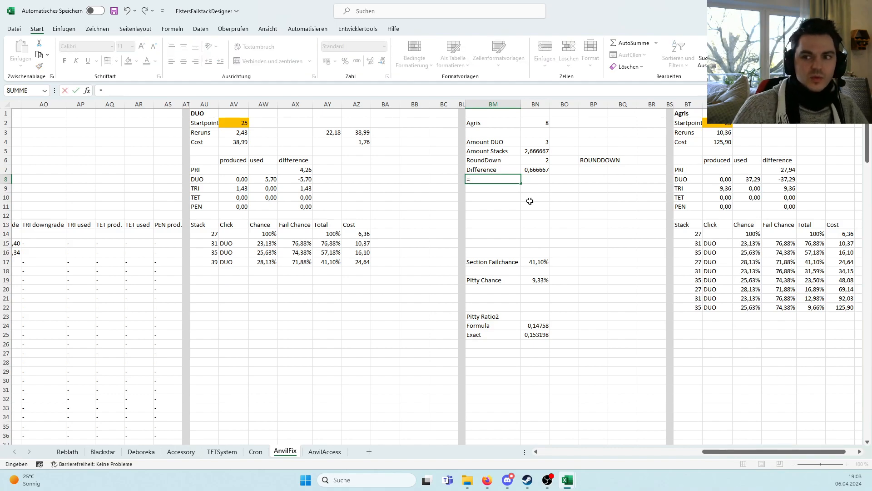
key(BackSpace)
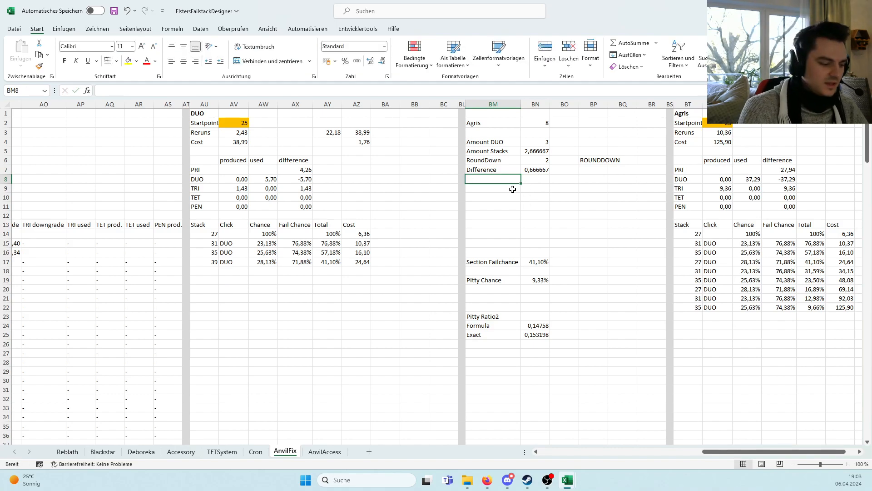
text(Cutoff)
key(Tab)
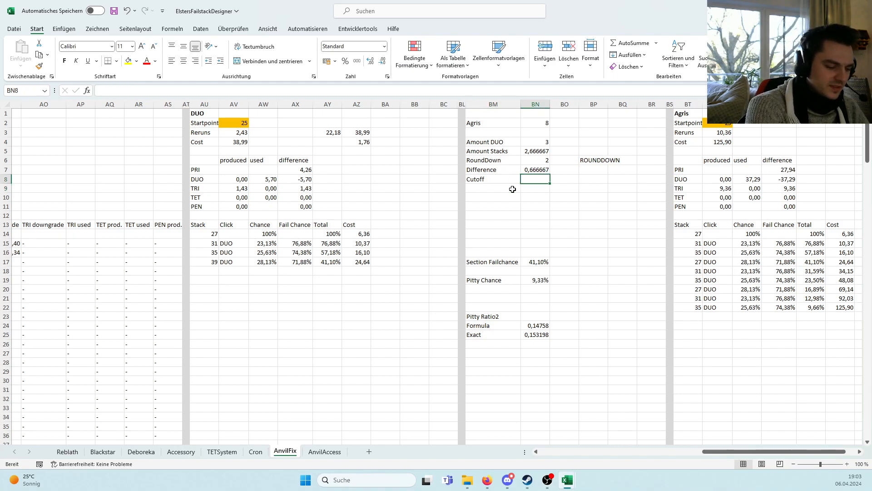
- Calculate the cutoff in BN8 by multiplying the difference by Amount DUO with =BN7*BN4
text(=)
click(538, 166)
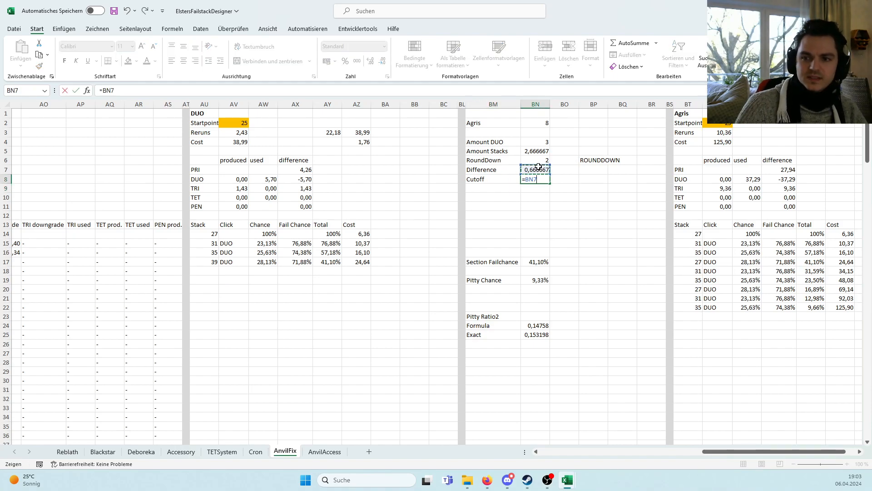
text(*)
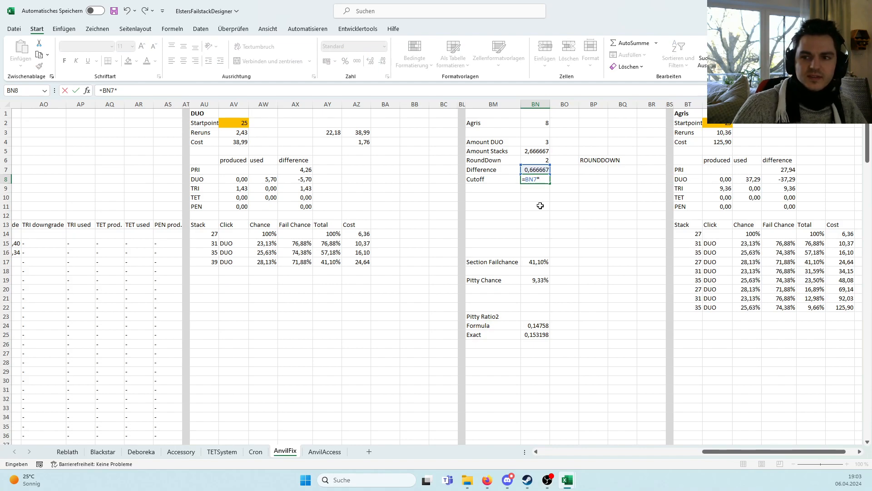
click(537, 142)
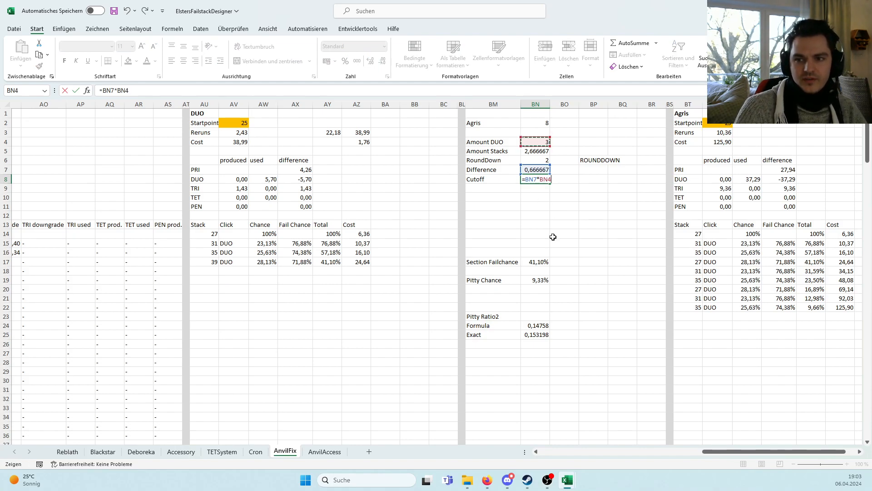
key(Return)
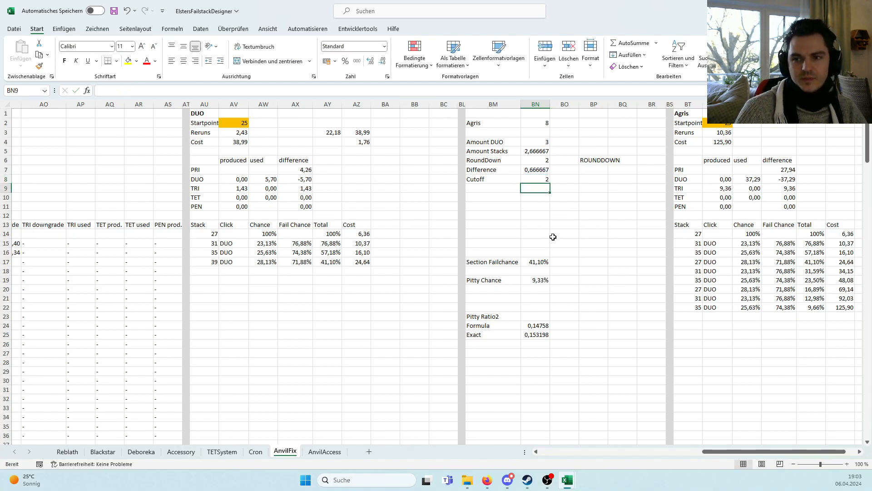
- Examine how Amount Stacks, RoundDown and the Agris value relate to the DUO rows in the DUO and Agris tables
click(536, 151)
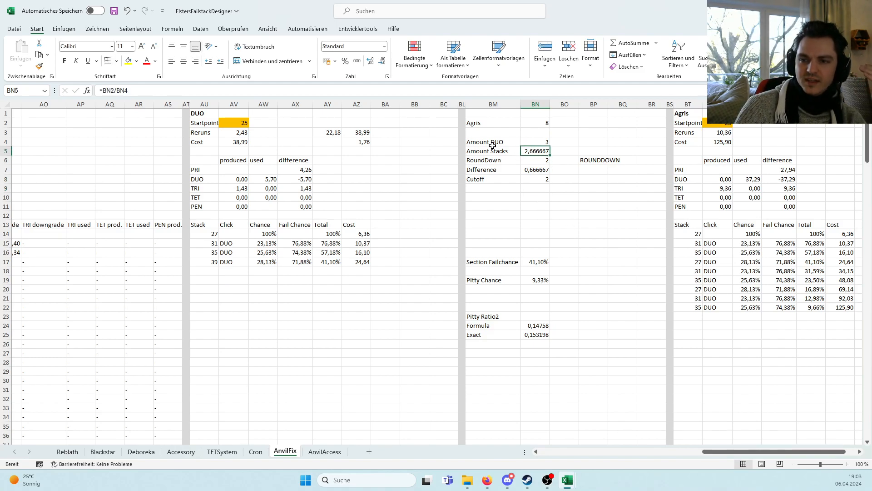
click(537, 161)
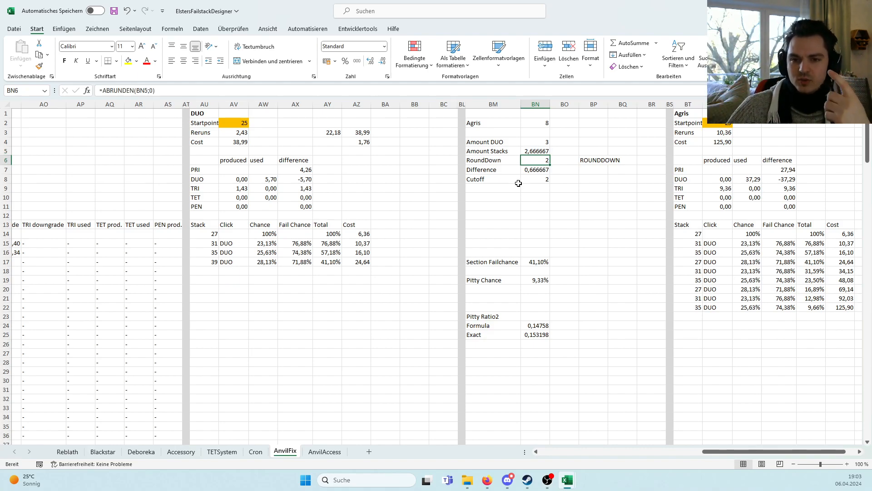
drag(209, 244, 354, 262)
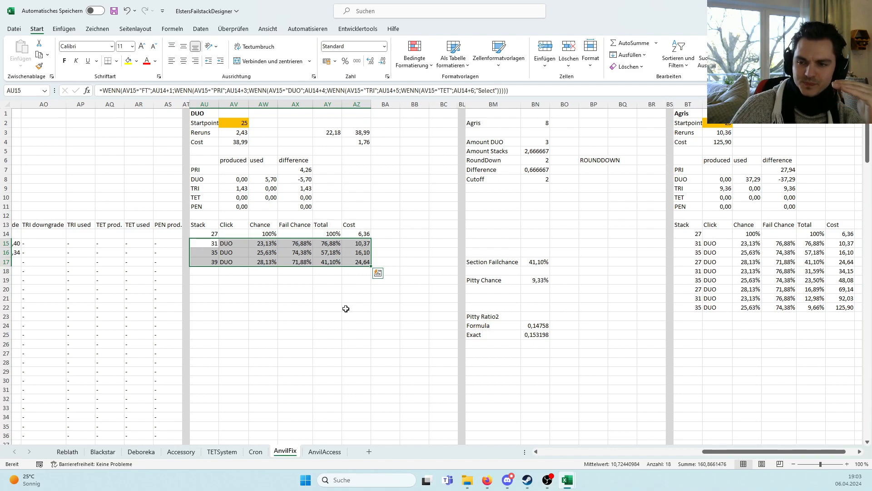
click(227, 246)
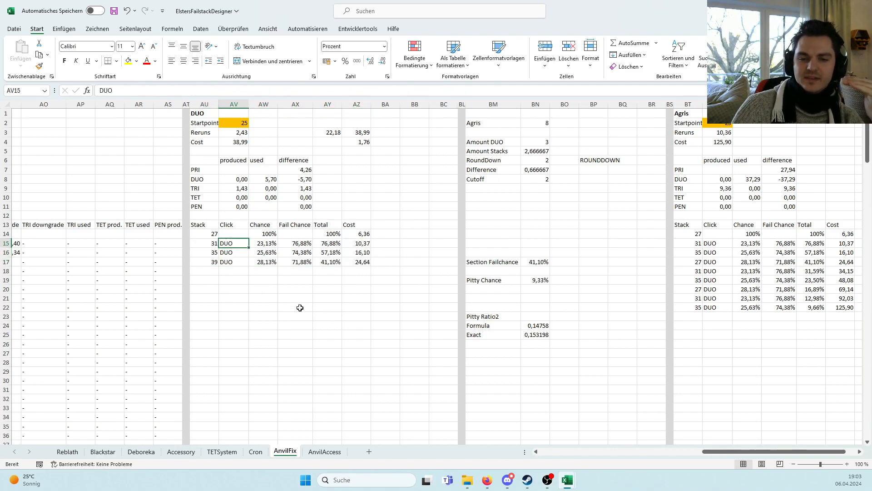
click(543, 124)
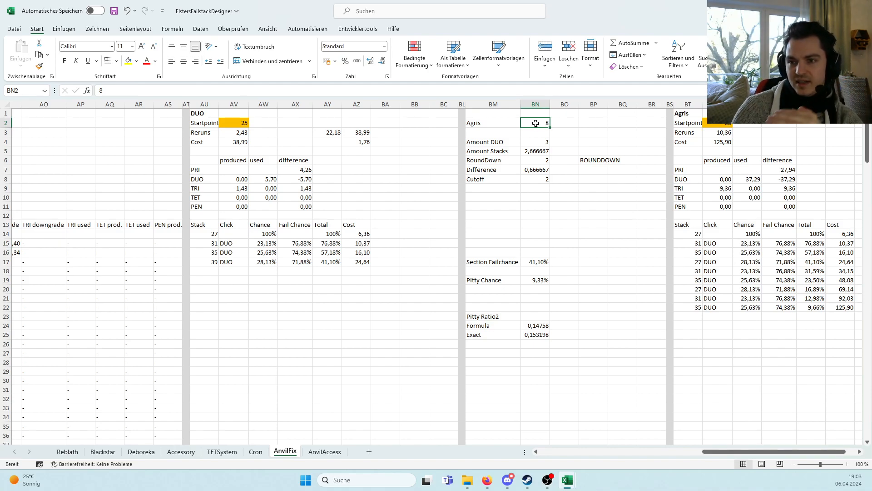
click(233, 252)
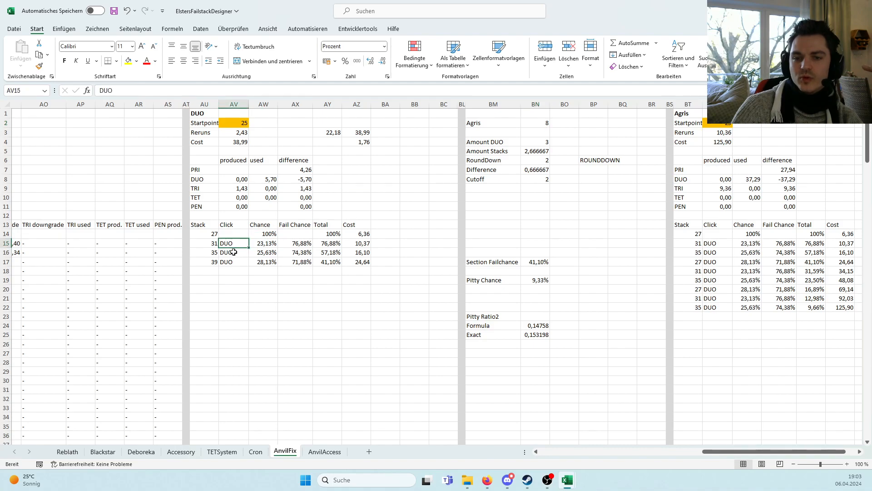
click(717, 243)
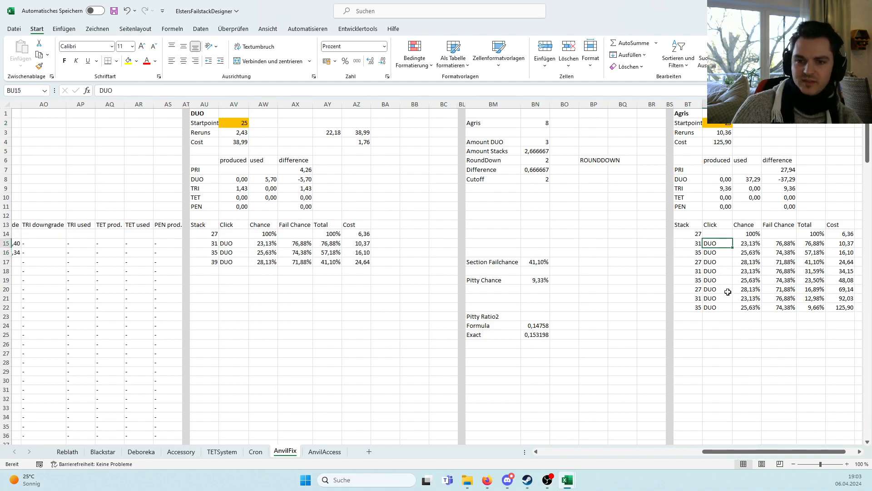
key(Down)
key(Down)
key(Down)
key(Down)
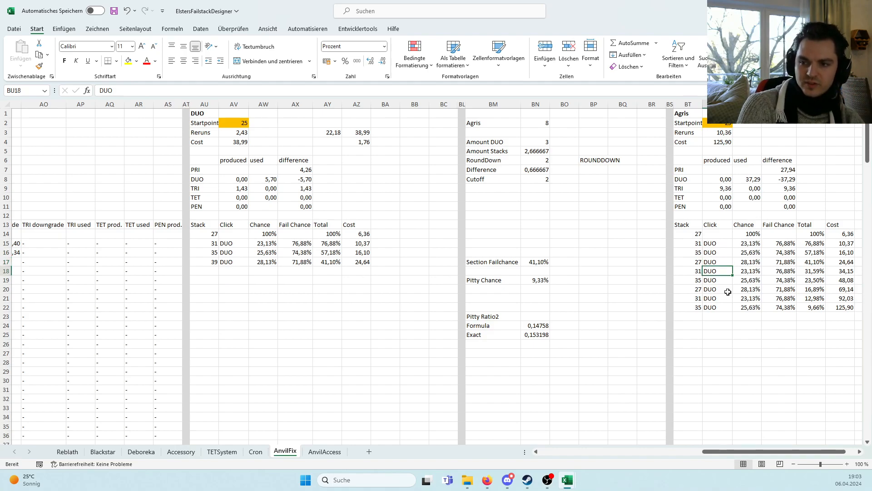
- Compare the last DUO rows of the Agris table with the Cutoff value in BN8
key(Down)
key(Down)
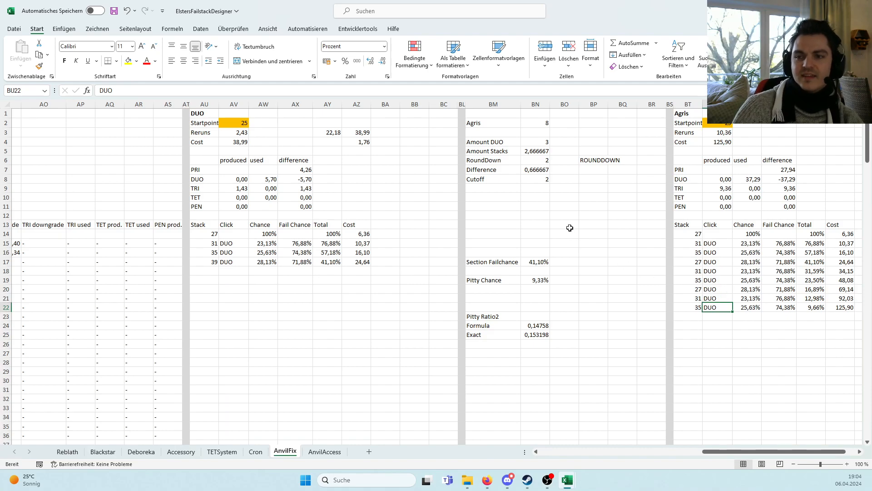
click(540, 180)
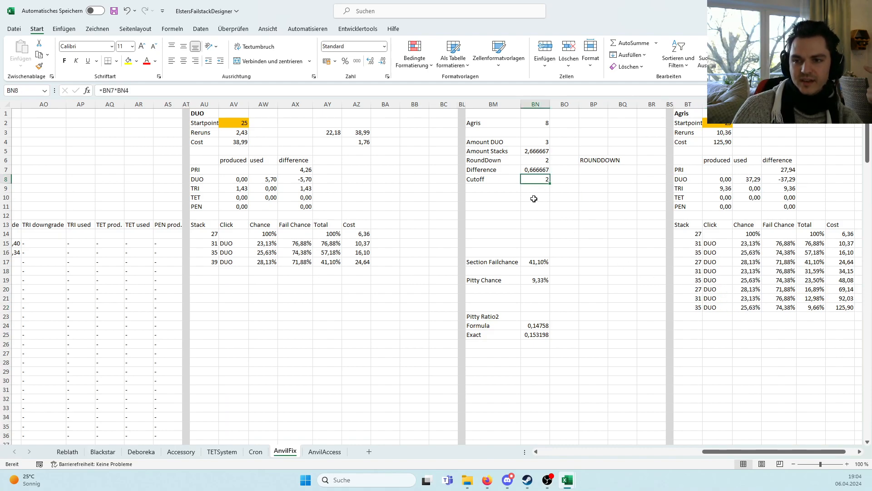
- Add the header DUO Rank in BA13 beside Cost and fit column BA to its text
click(384, 226)
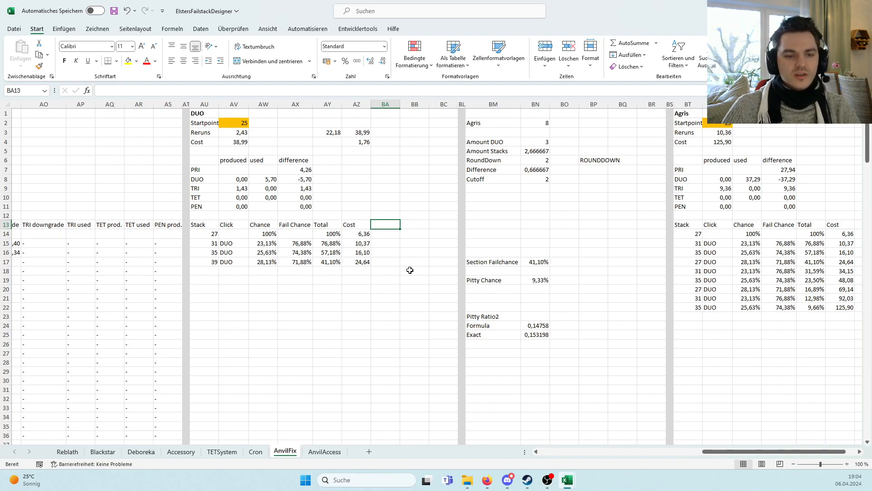
text(DUO Rank)
key(Return)
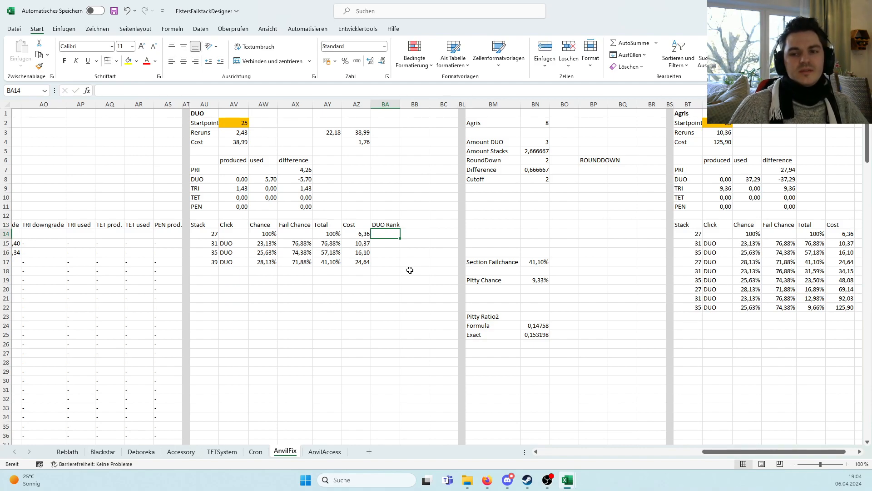
double_click(400, 104)
- Copy the Amount DUO formula =ZÄHLENWENN(AV:AV;"DUO") from BN4 into the first DUO Rank cell BA15
click(391, 241)
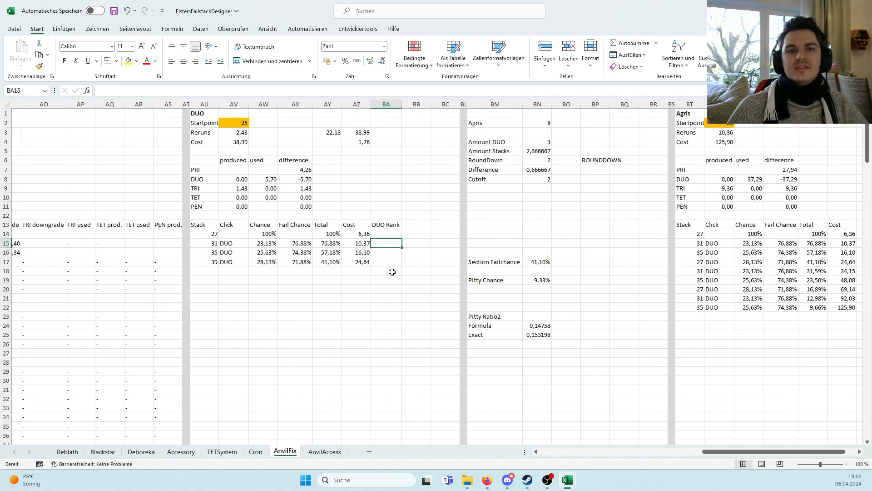
click(527, 140)
drag(186, 90, 59, 80)
key(ctrl+c)
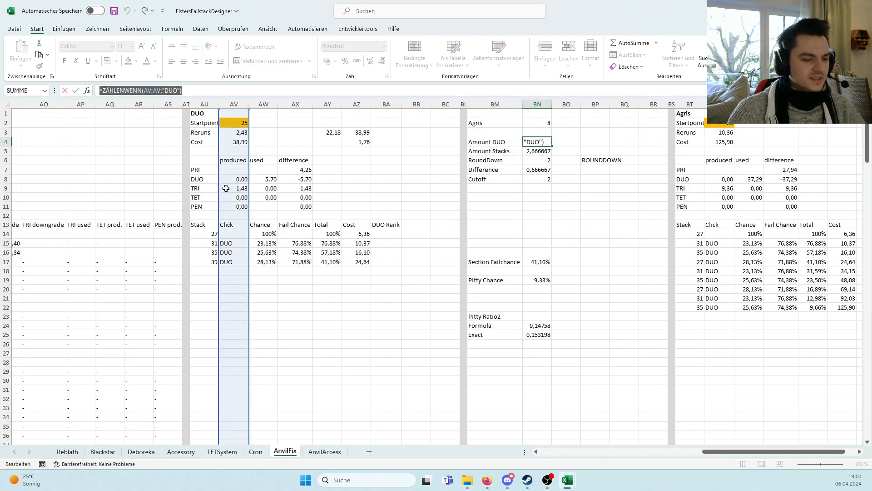
key(Escape)
click(385, 241)
key(F2)
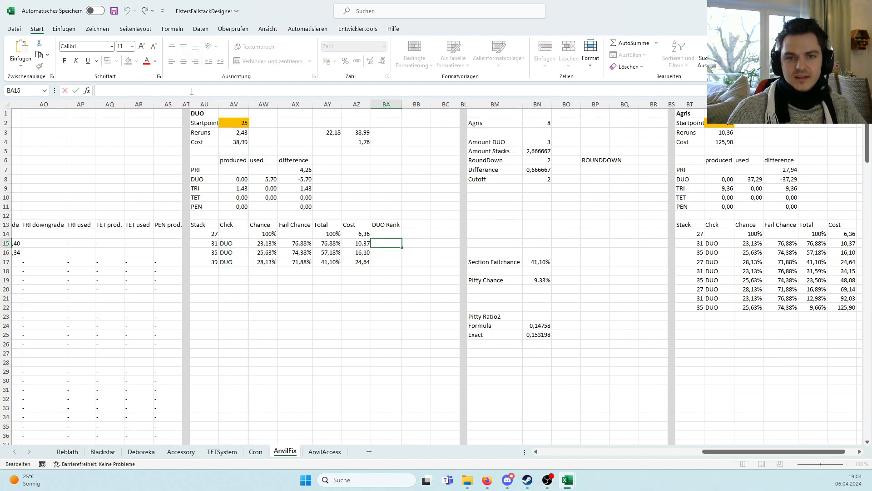
key(ctrl+v)
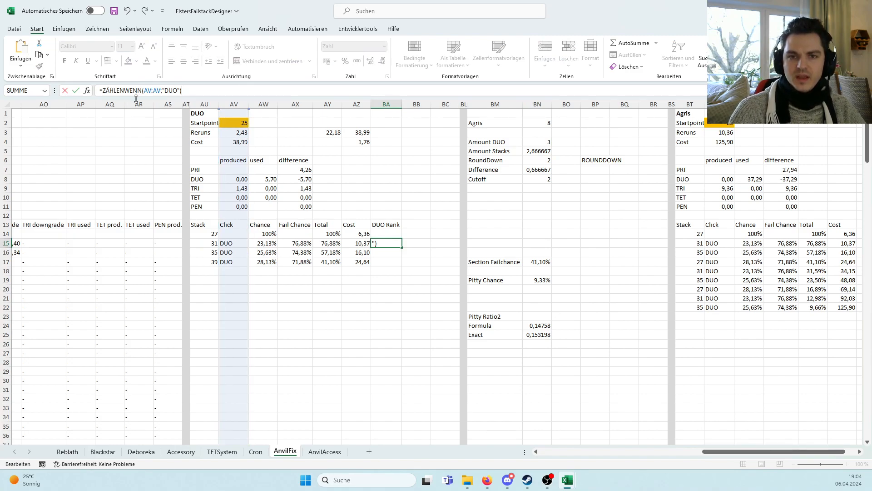
- Limit the counted range in BA15 to a running range with =ZÄHLENWENN(AV$14:AV15;"DUO")
drag(249, 110, 248, 239)
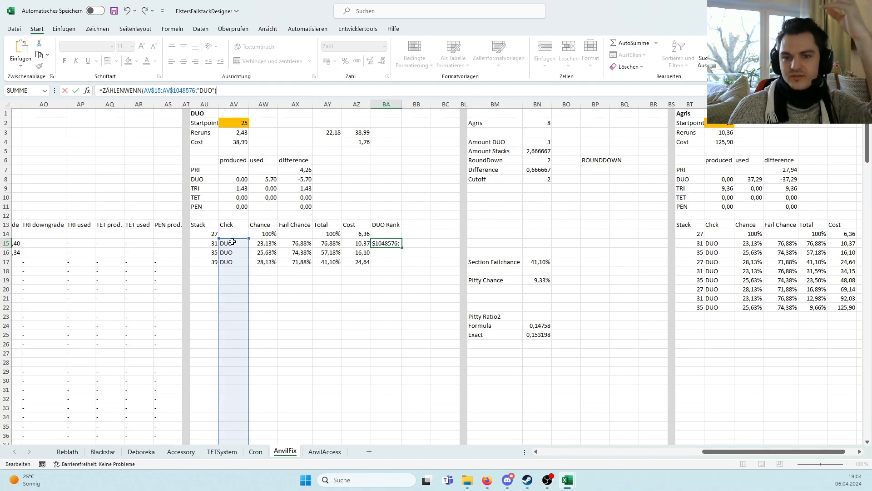
drag(248, 238, 248, 234)
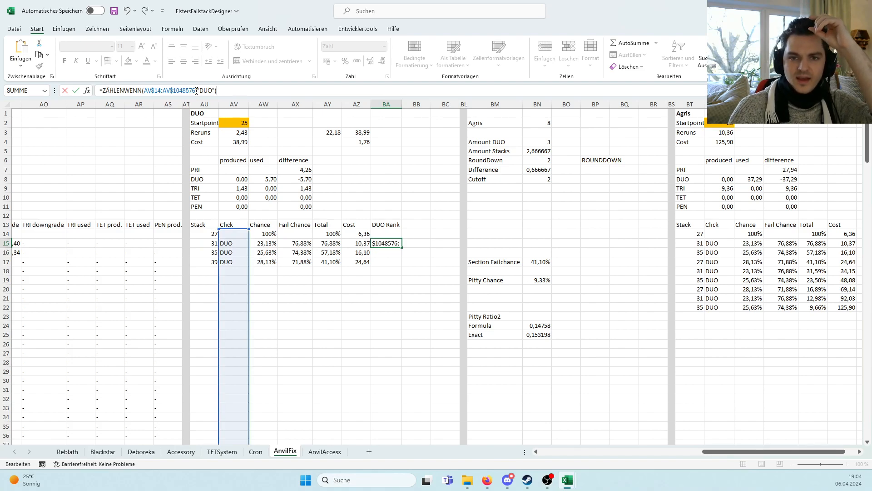
drag(197, 89, 170, 90)
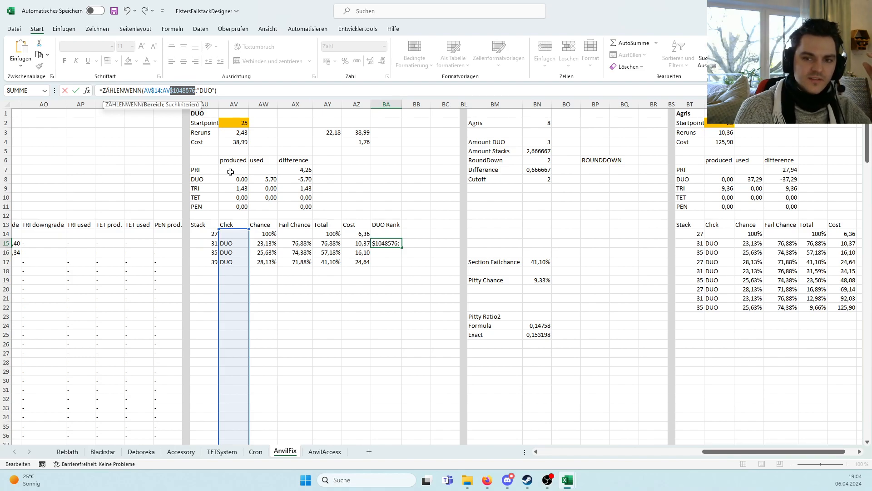
text(15)
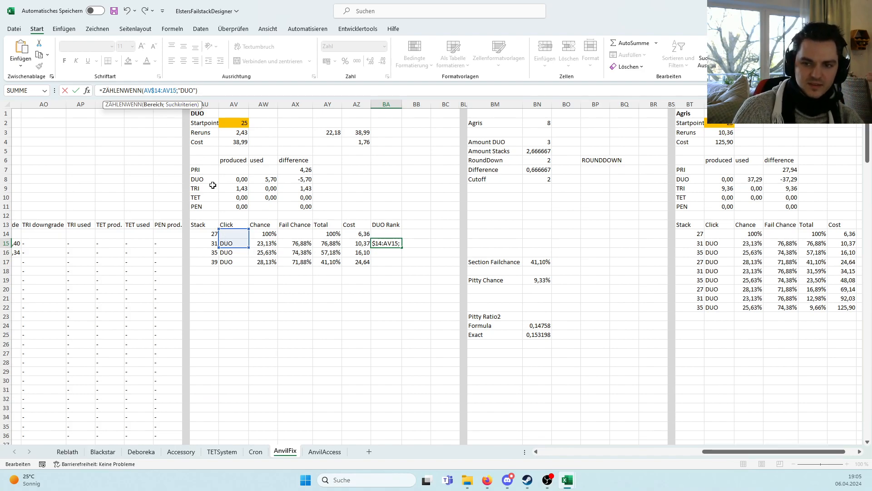
key(Return)
- Fill the DUO Rank formula down to BA17 without decimals and check the ranges in the copied formulas
click(394, 243)
drag(402, 255, 402, 264)
click(383, 61)
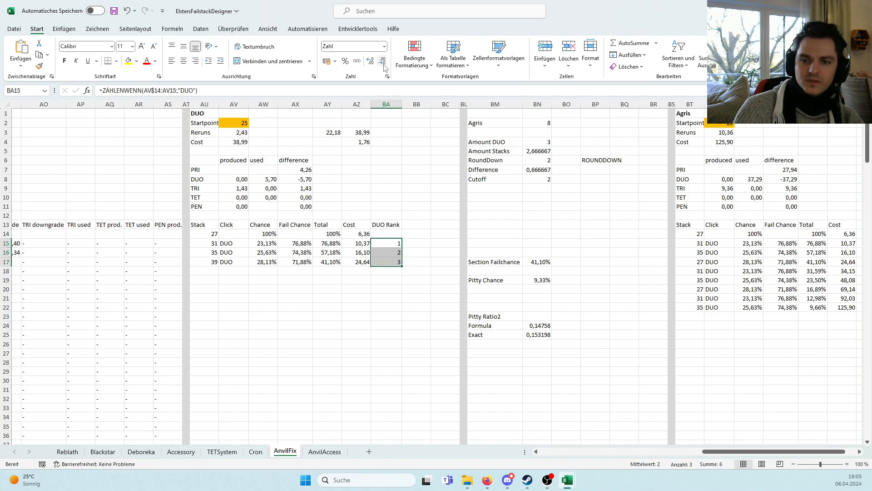
double_click(386, 252)
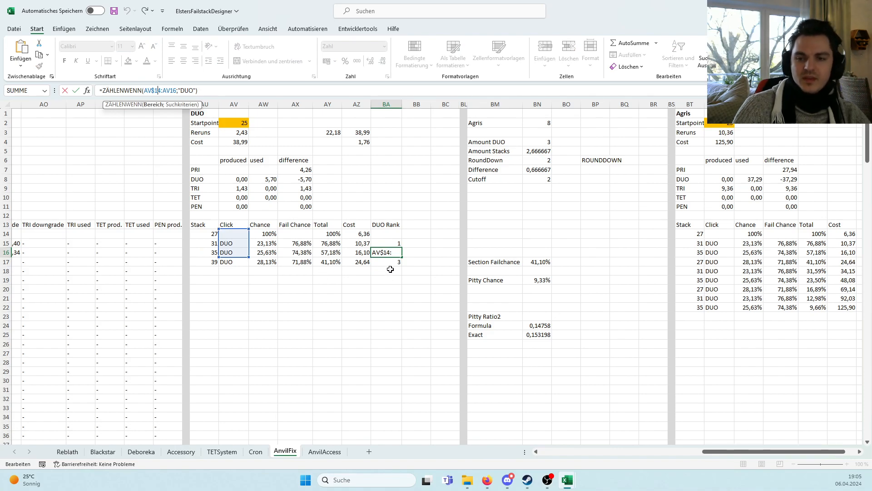
key(Return)
key(F2)
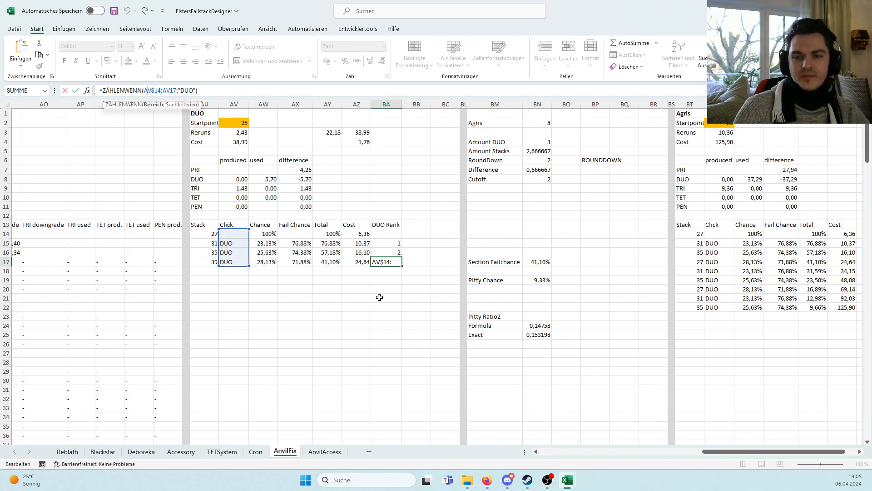
key(Escape)
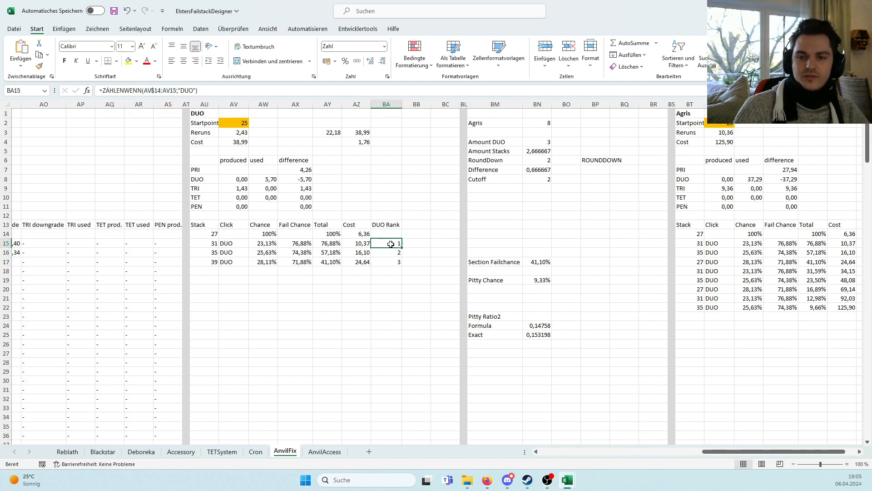
- Try PRI instead of DUO in AV15 to test the DUO Rank formulas, and undo the change
click(389, 252)
click(231, 244)
text(PRI)
key(Return)
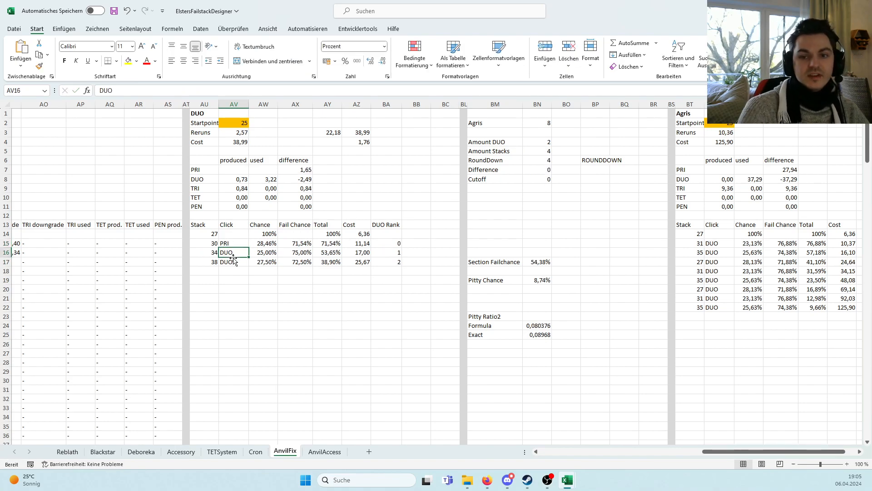
click(391, 252)
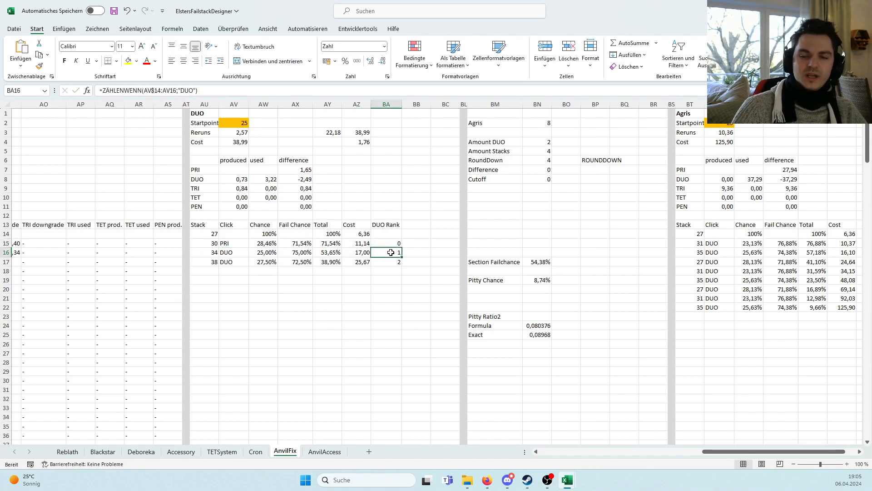
key(ctrl+z)
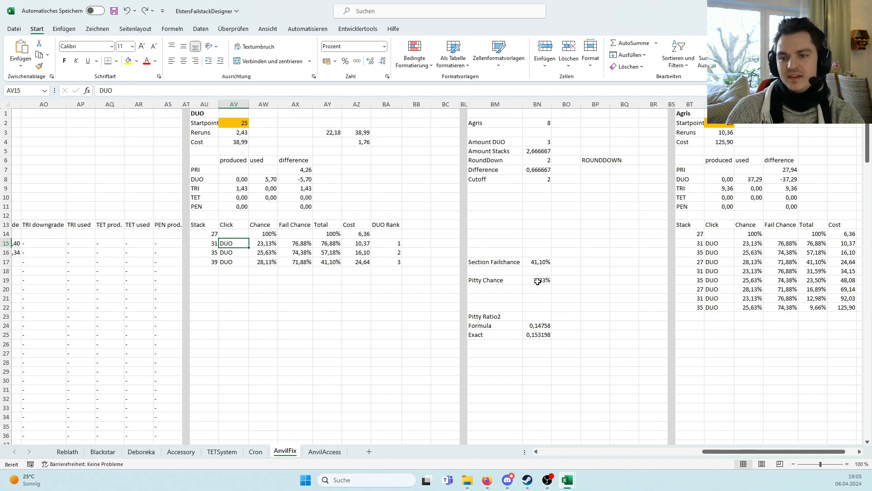
- Examine the Section Failchance formula in BN17 and the three ranked DUO rows in the DUO table
click(538, 262)
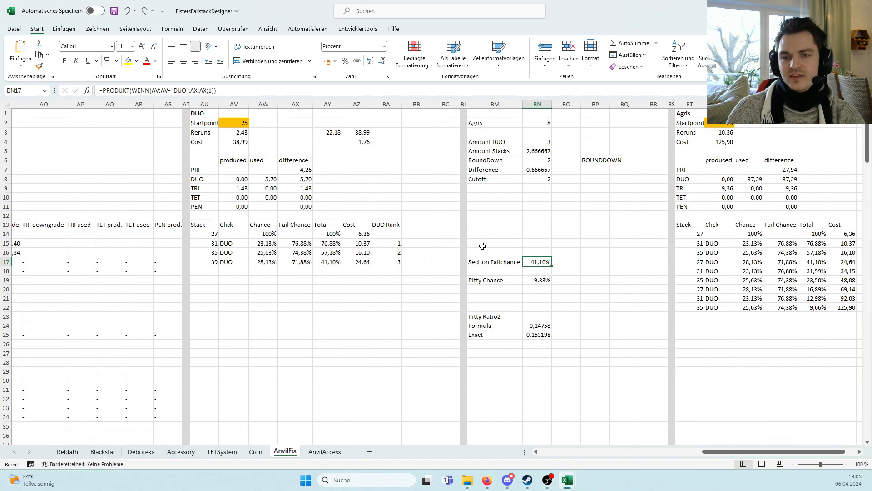
click(518, 232)
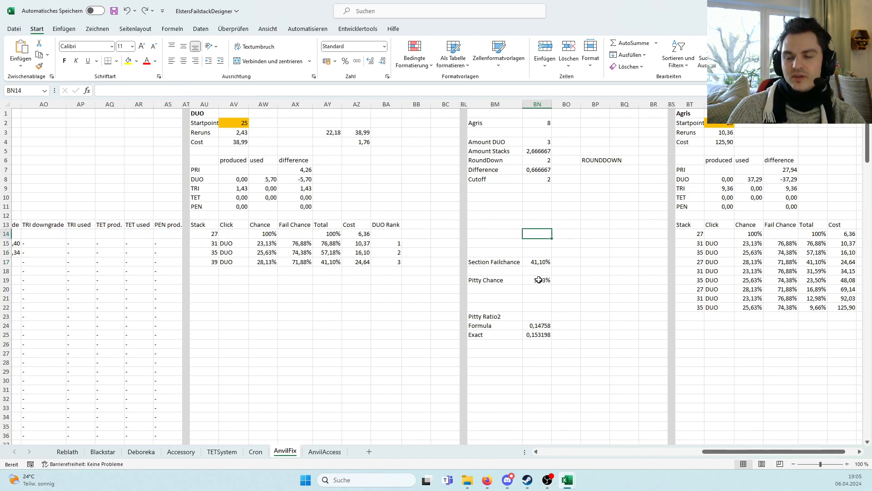
drag(212, 243, 385, 245)
drag(217, 253, 368, 255)
drag(203, 262, 395, 262)
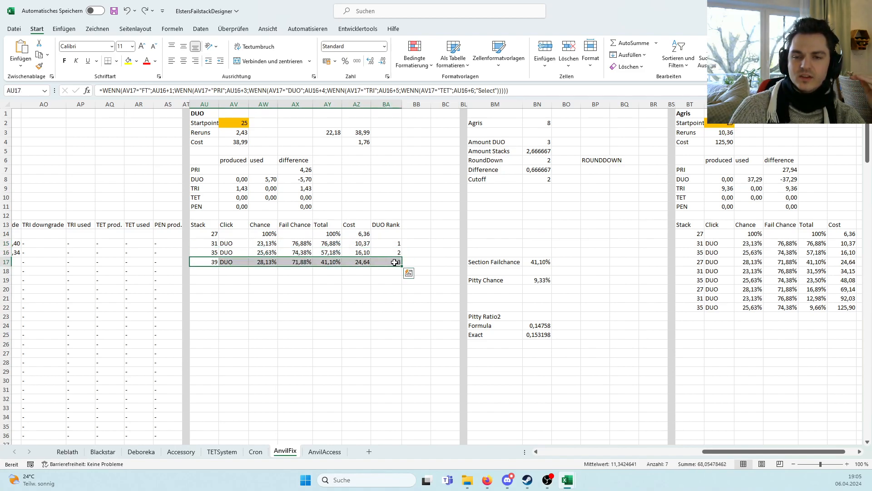
click(522, 223)
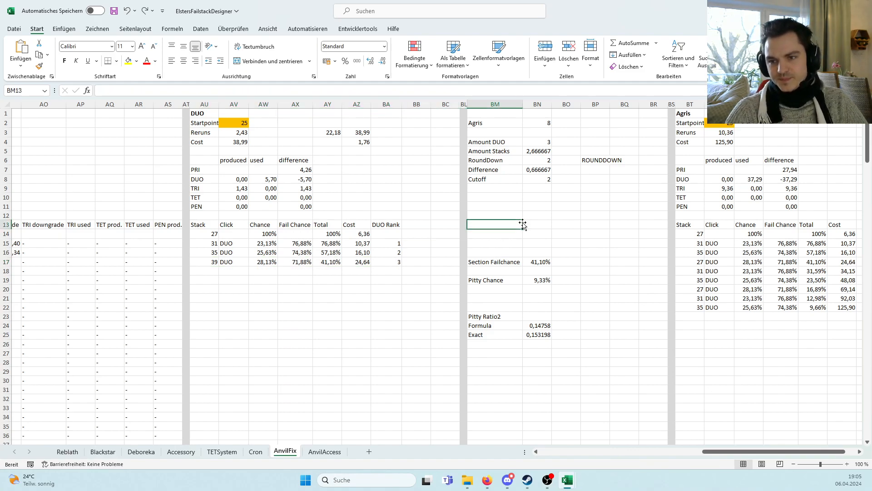
- Add the header Pitty DUO in BB13 beside DUO Rank and fit column BB to its text
click(416, 225)
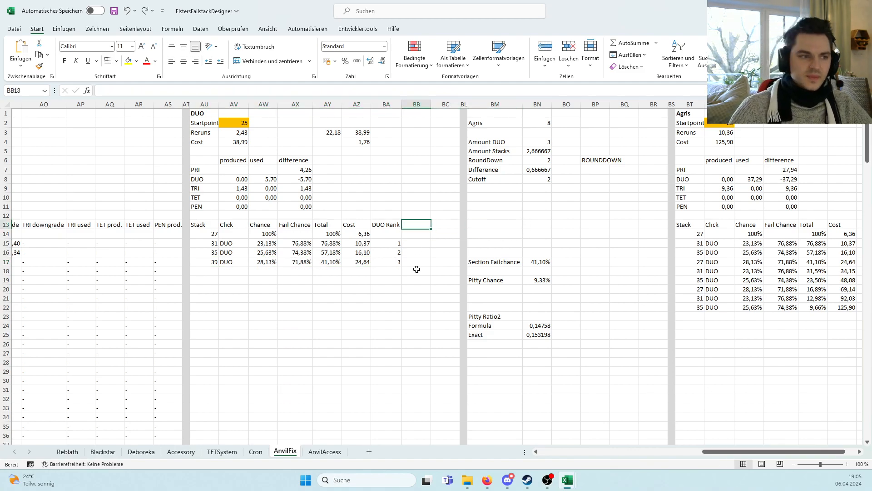
text(Pitty DUO)
key(Return)
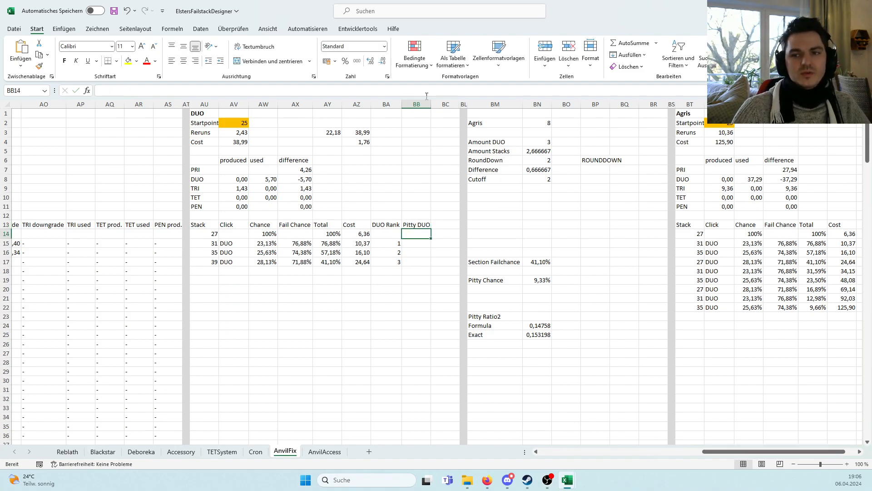
double_click(430, 104)
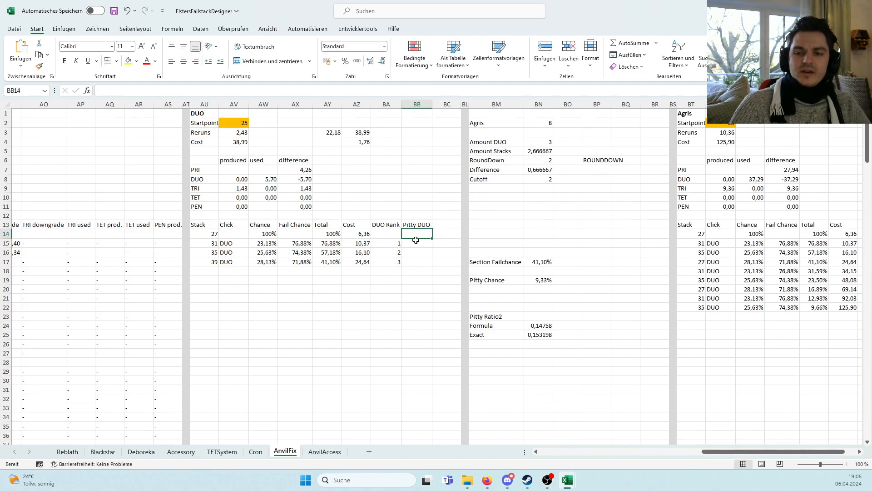
- Begin a WENN formula in BB15 testing whether the DUO Rank in BA15 is less than or equal to the fixed Cutoff cell $BN$8
drag(206, 243, 417, 244)
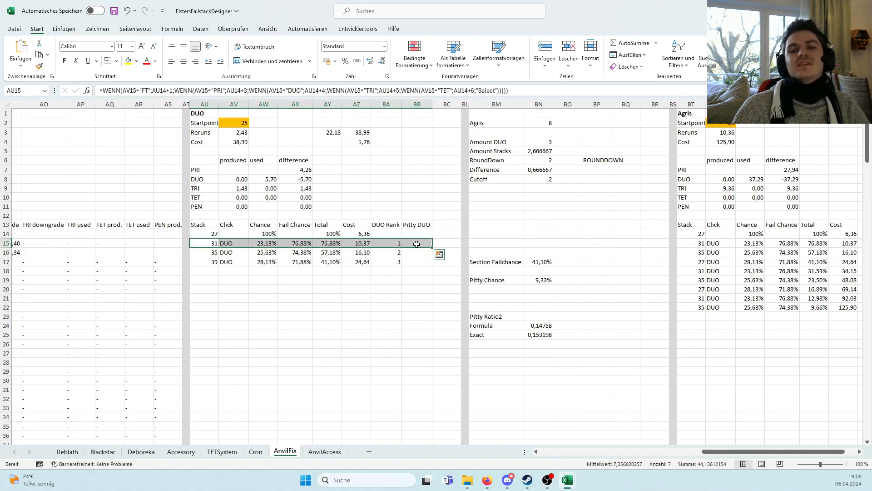
click(418, 252)
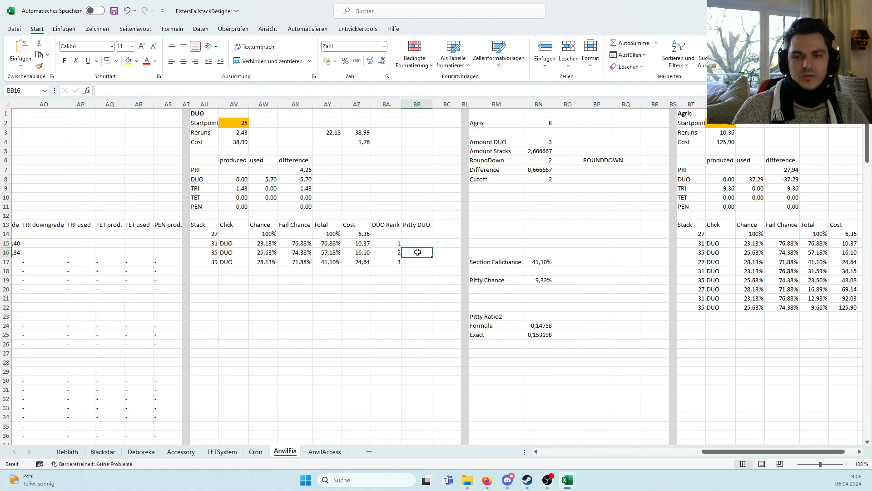
click(418, 260)
click(418, 243)
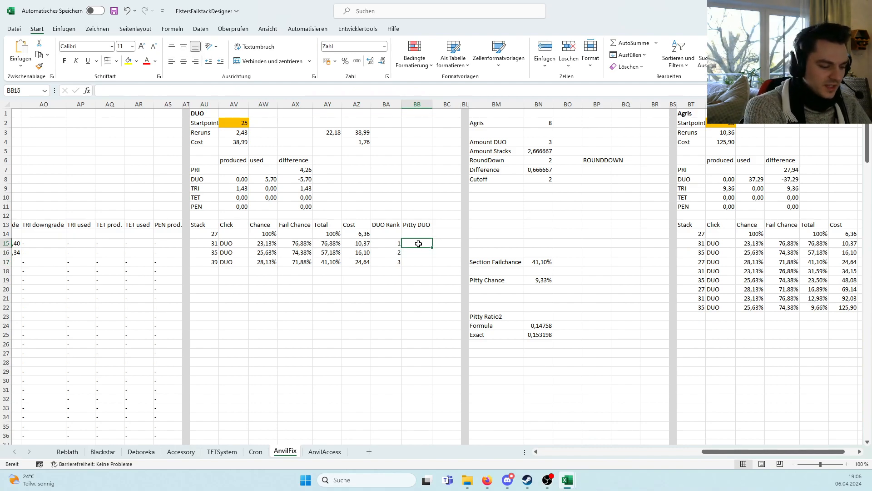
text(=WENN()
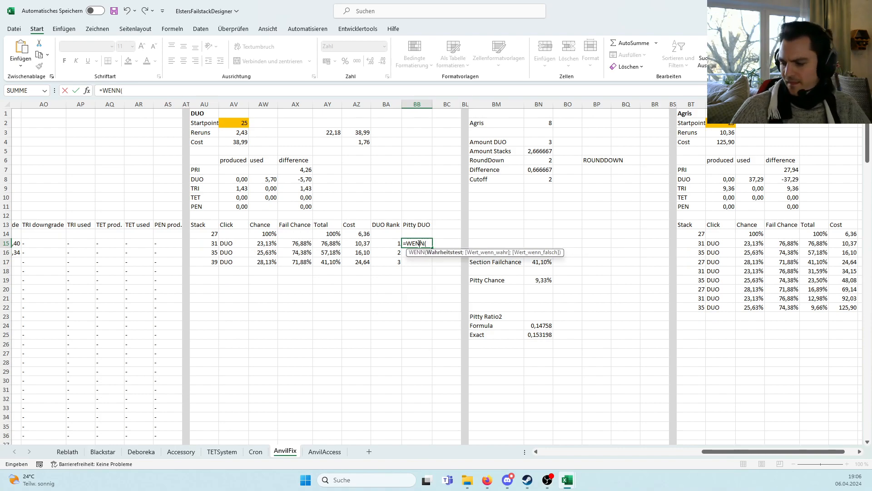
click(392, 244)
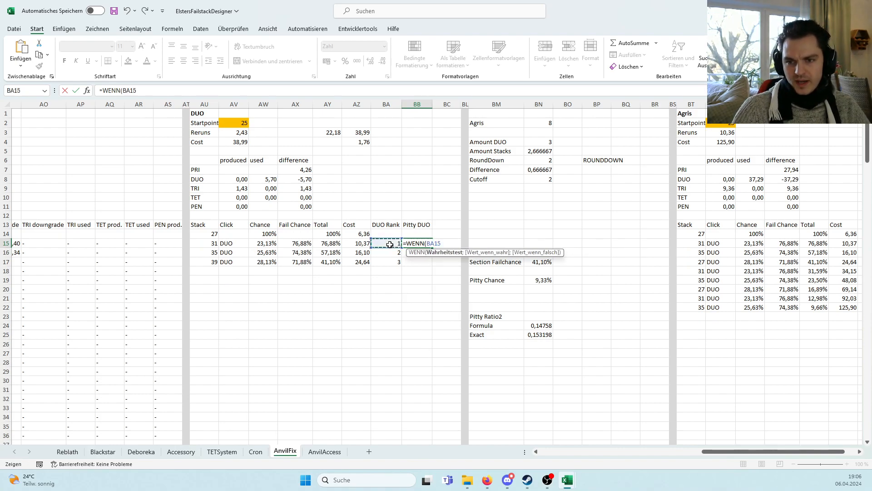
text(<=)
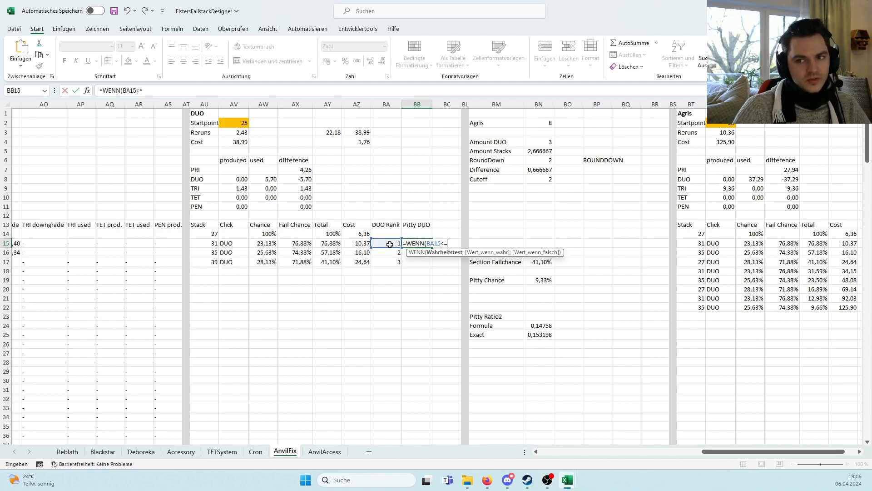
click(538, 179)
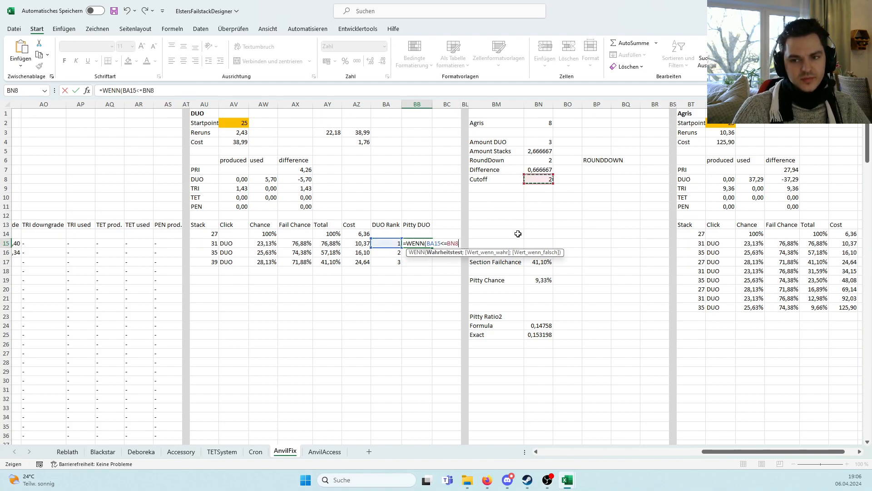
key(F4)
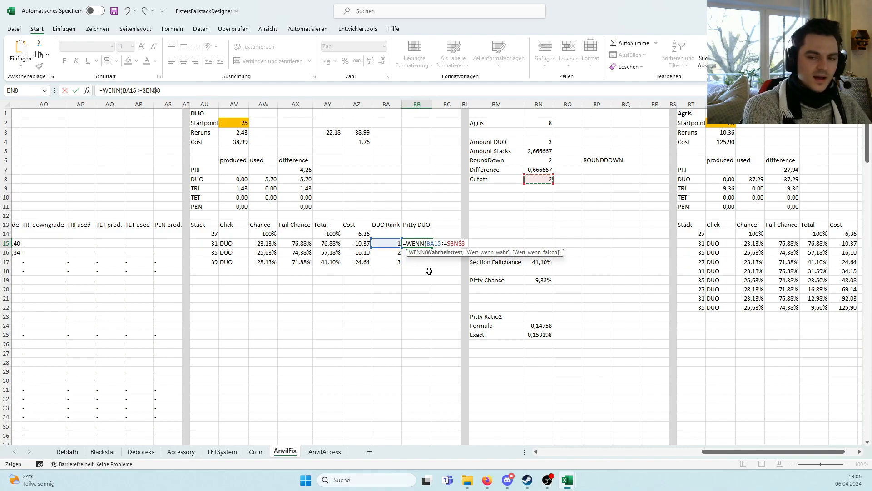
- Add AX15^($BN$6+1) as the value if true in the BB15 formula, raising Fail Chance to RoundDown plus one
text(;)
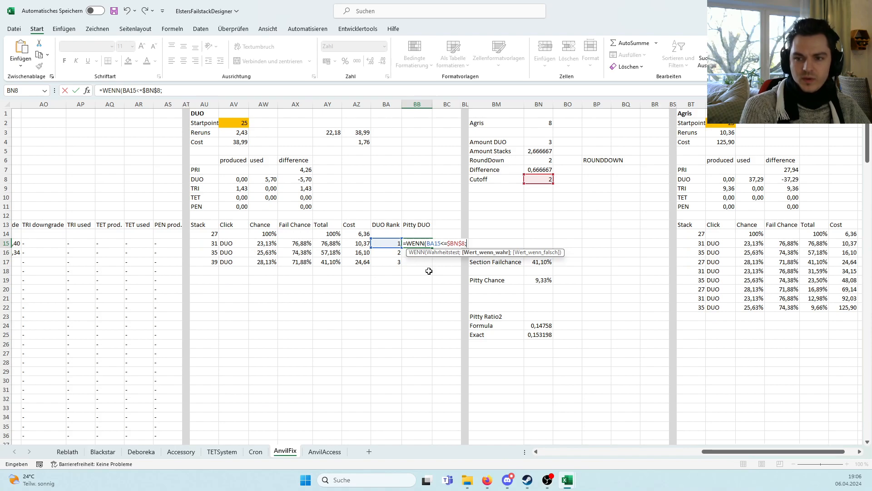
click(303, 244)
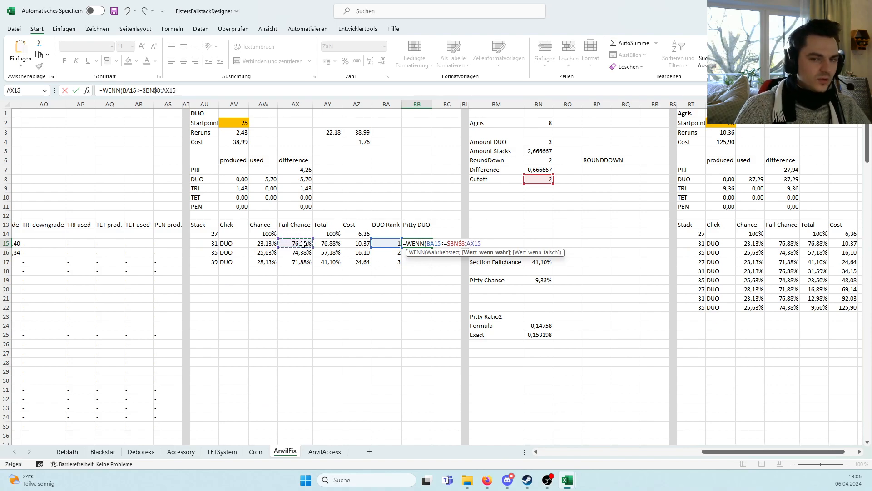
text(^^)
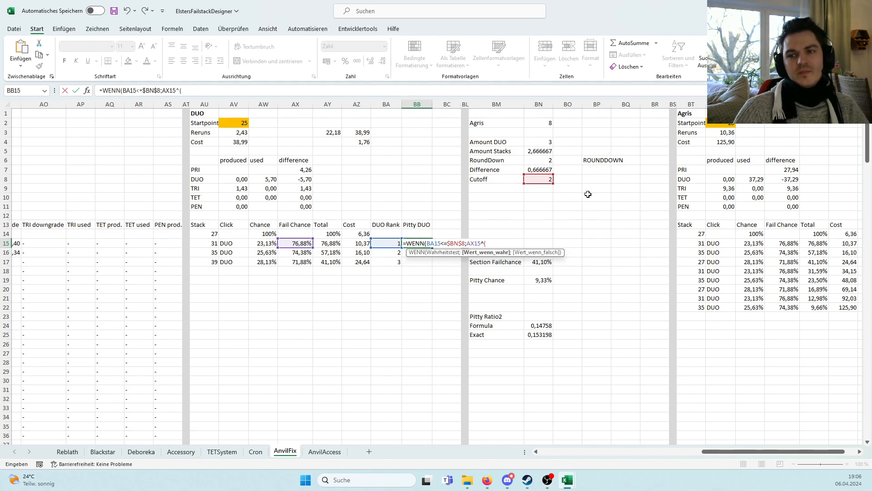
click(537, 160)
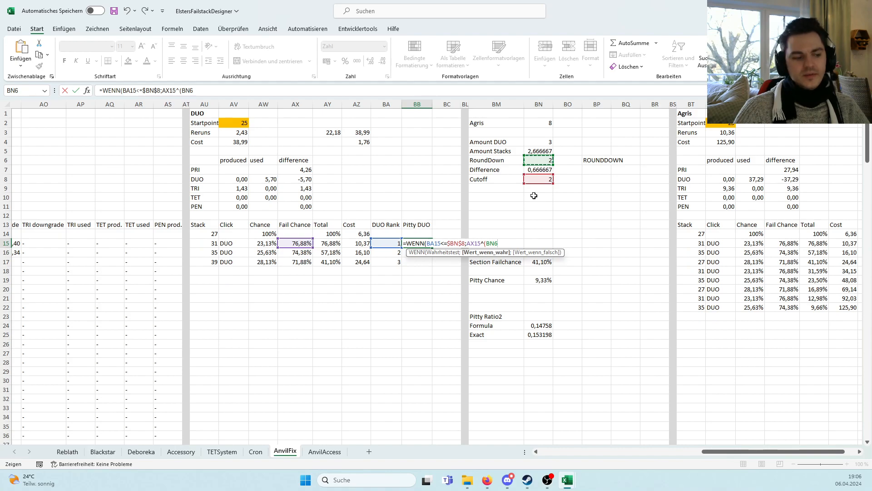
key(F4)
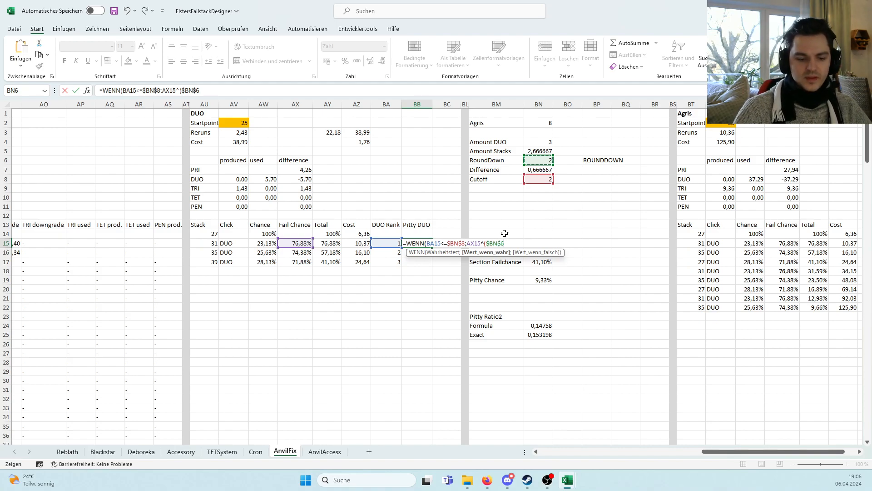
text(+1)
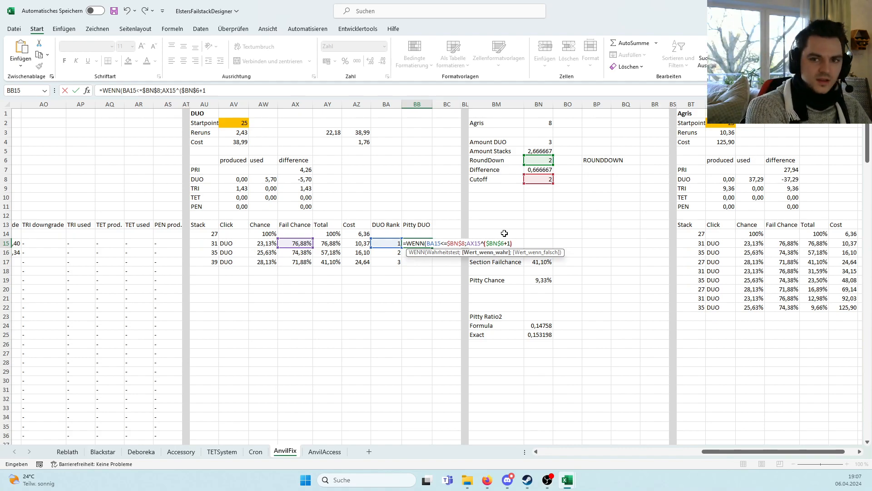
- Complete the BB15 formula with AX15^$BN$6 as the value if false
text(;)
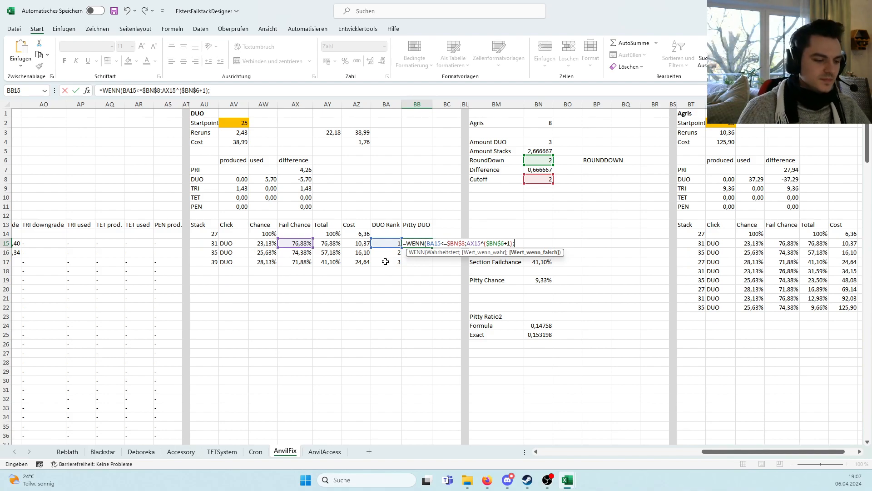
click(298, 243)
text(^^)
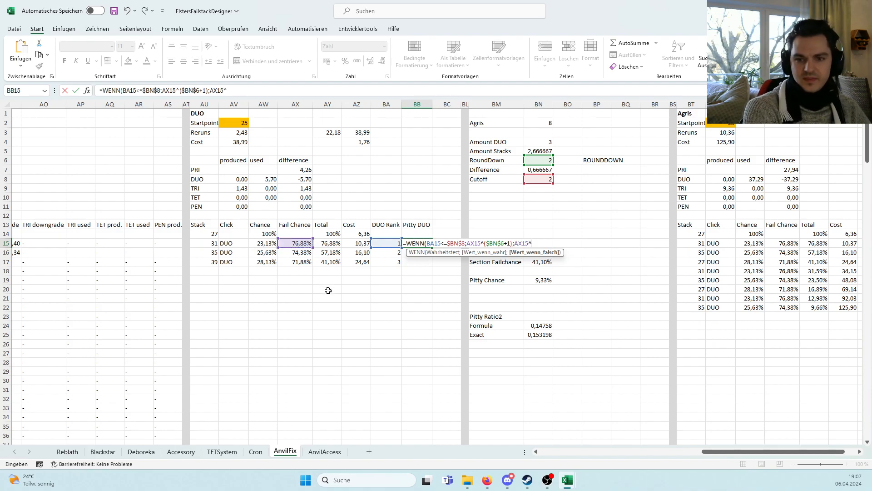
click(538, 160)
key(F4)
text())
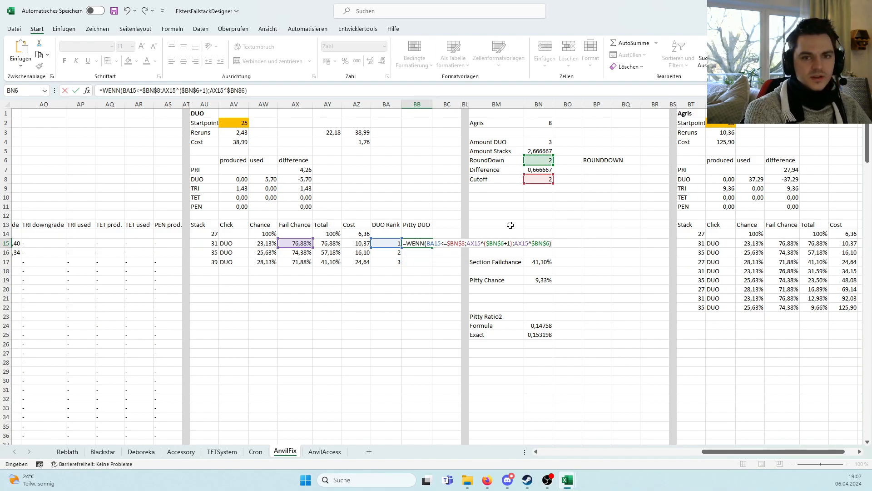
key(ctrl+Return)
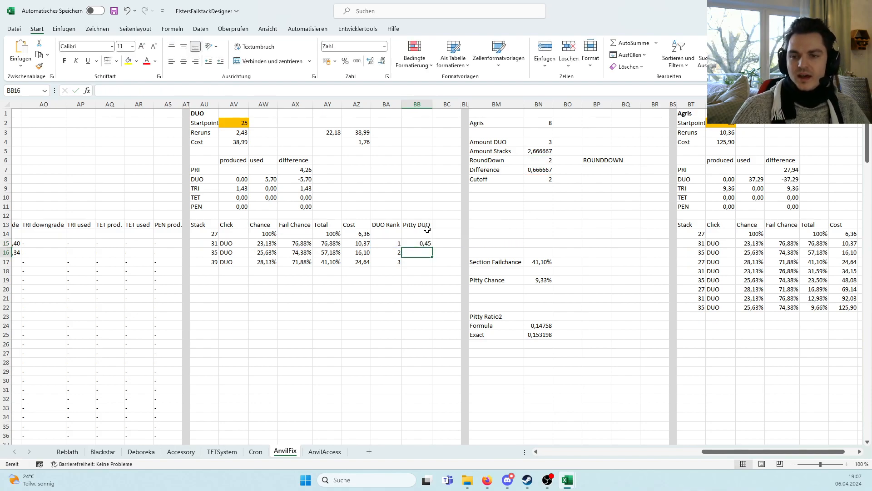
- Format the Pitty DUO value in BB15 as a percentage with two decimals and fill it down to BB17
click(345, 61)
click(373, 63)
click(373, 63)
drag(432, 247, 431, 267)
click(417, 292)
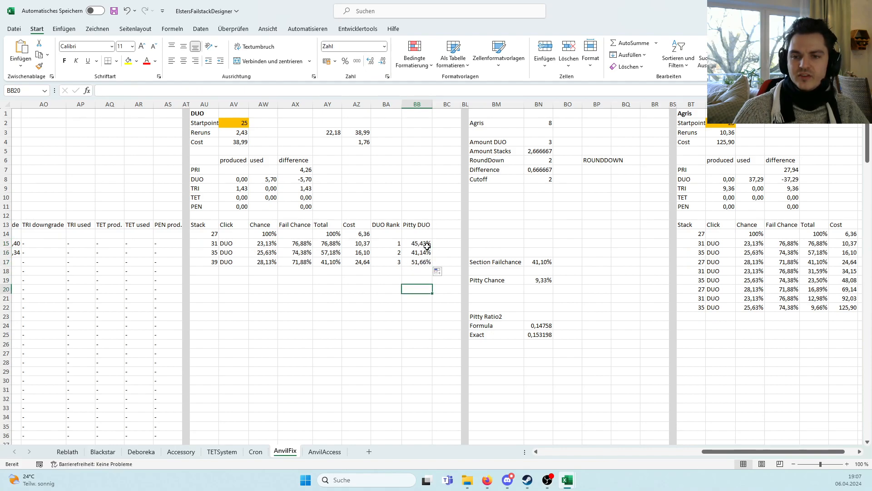
drag(210, 243, 425, 244)
- Add the label Pitty Chance Fix in BM10
click(499, 221)
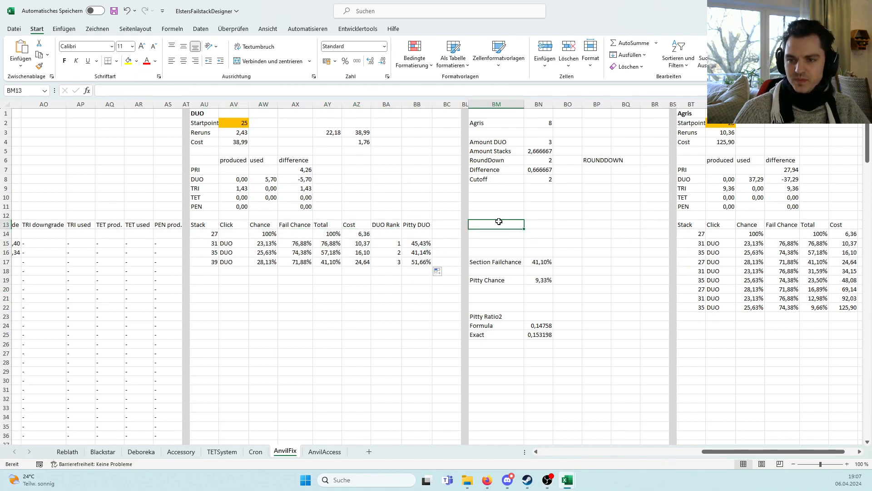
click(494, 201)
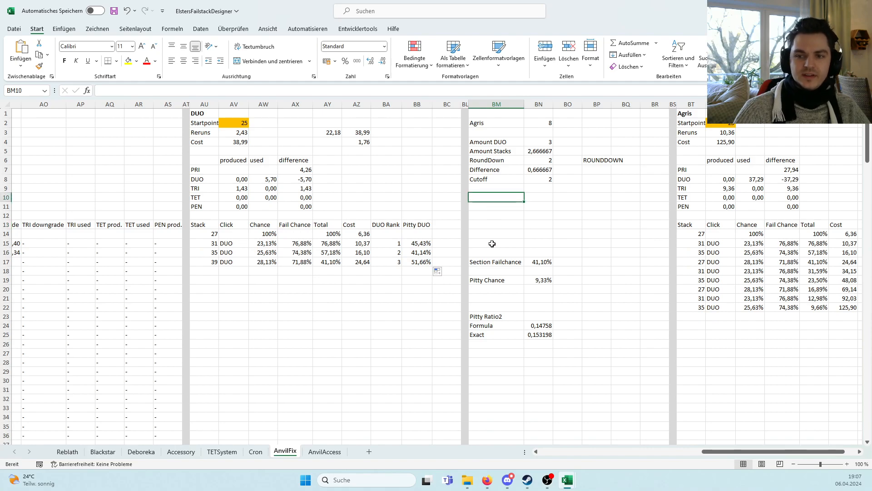
text(Pitty Chance Fi)
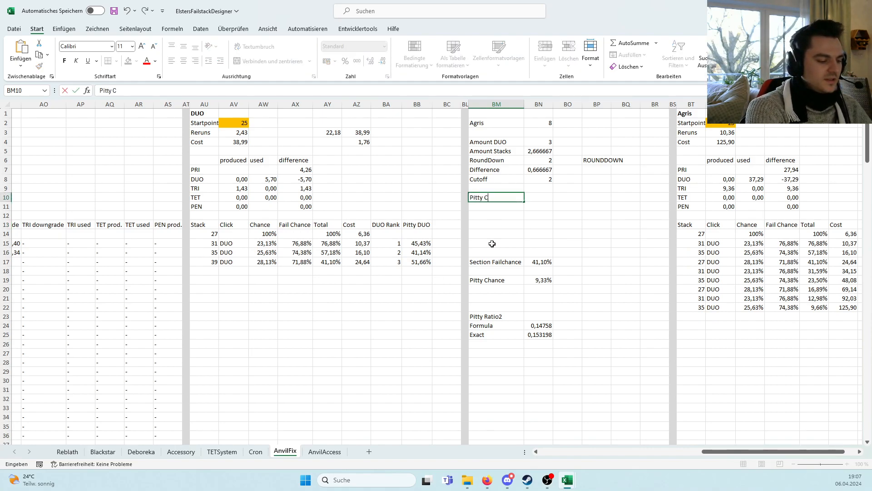
key(Return)
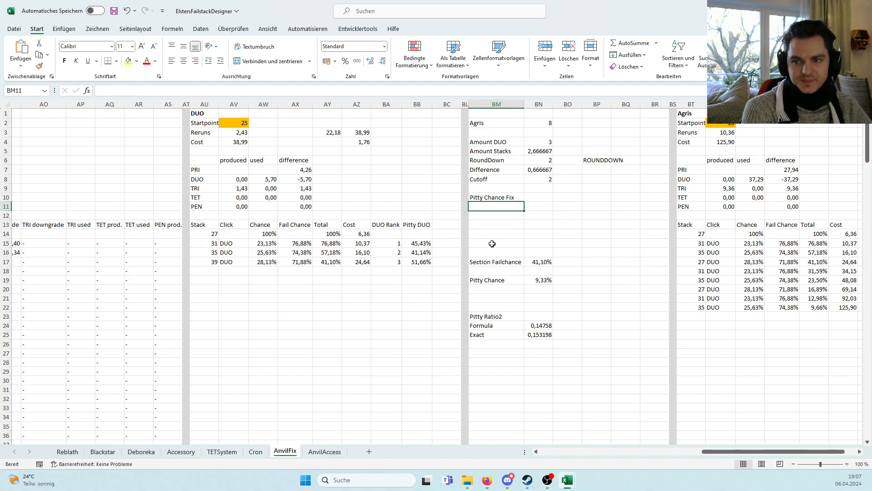
- Copy the Section Failchance formula from BN17 into BN10 and change its AX:AX range to the Pitty DUO column BB:BB
key(Up)
key(Right)
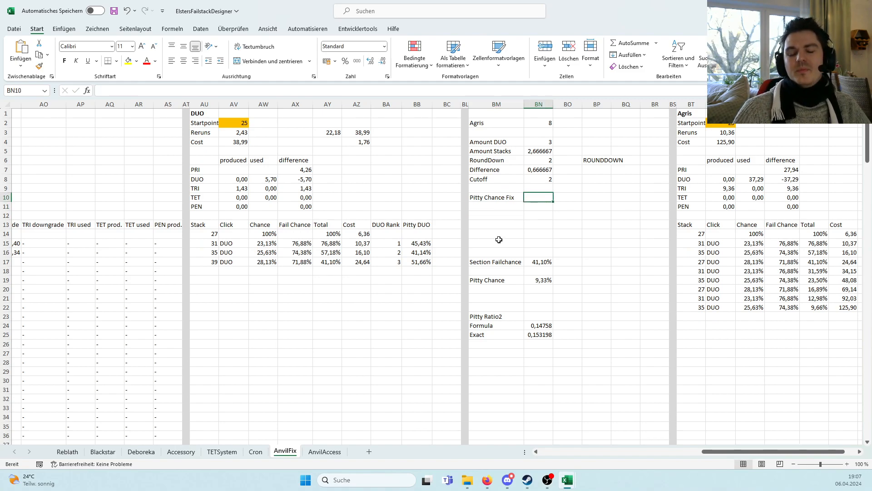
click(538, 260)
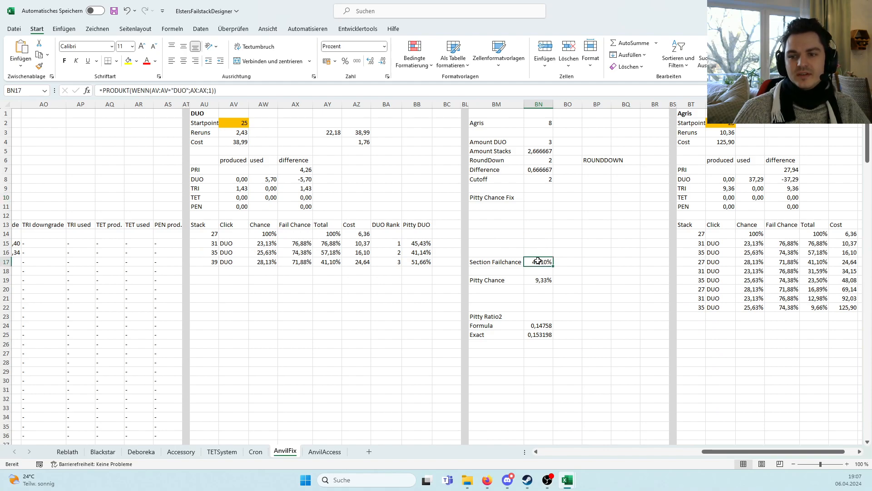
drag(217, 91, 80, 94)
key(ctrl+c)
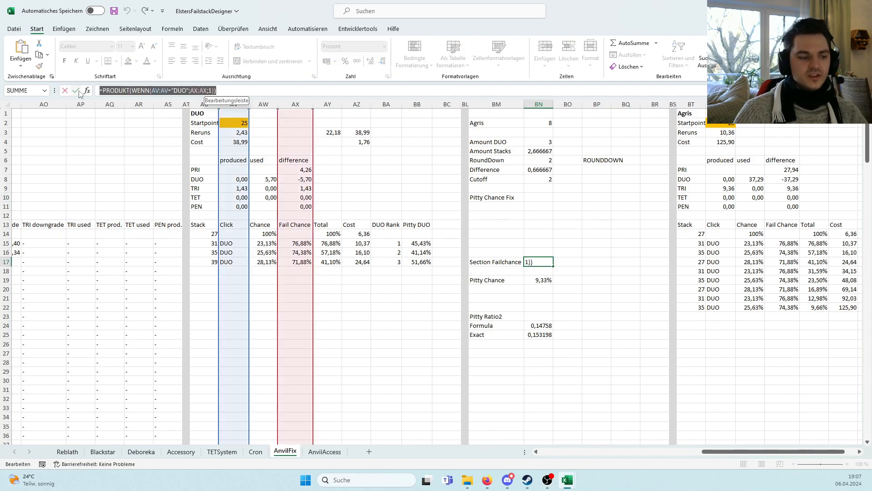
key(Escape)
click(533, 196)
click(201, 91)
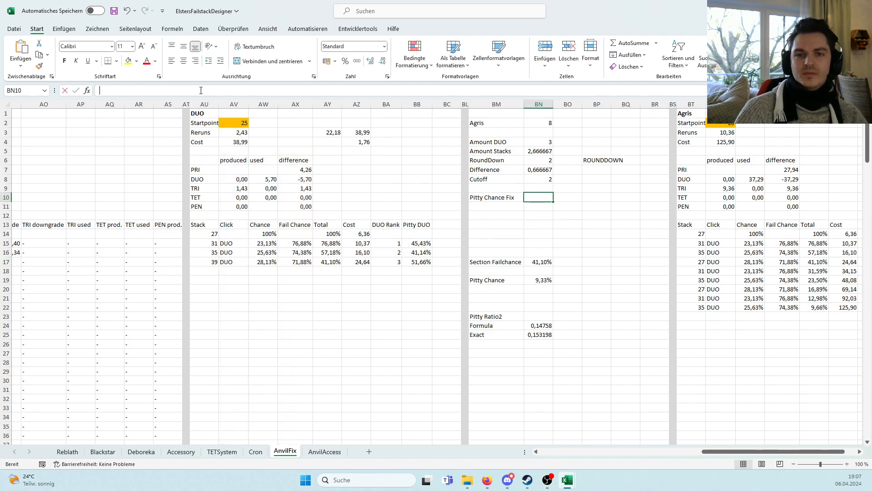
key(ctrl+v)
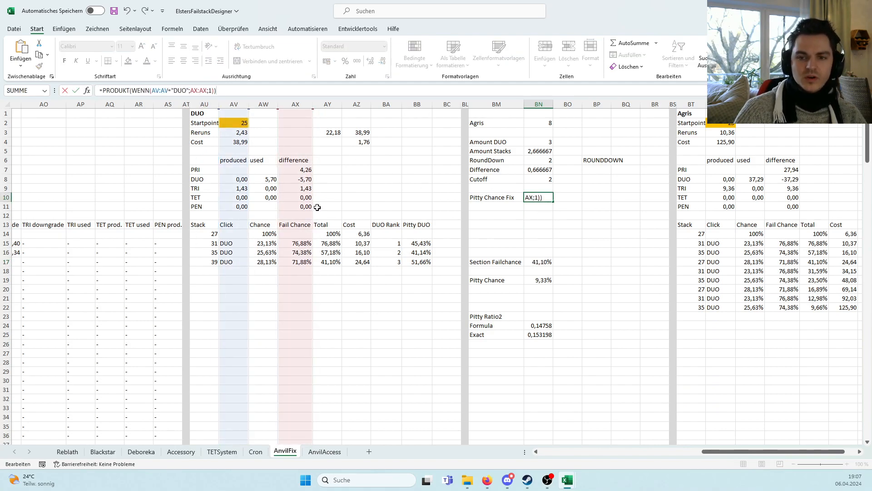
drag(403, 227, 419, 230)
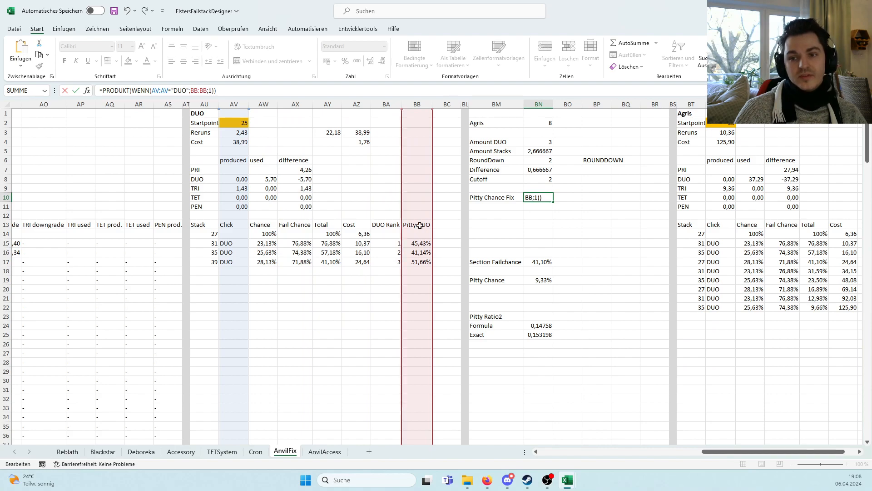
key(Return)
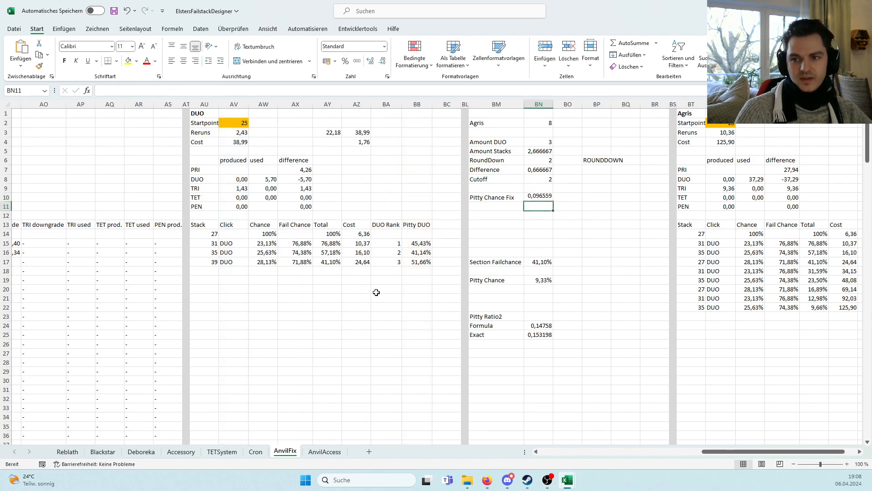
- Format BN10 as a percentage with two decimals and compare it with the last Agris total in BX22
click(541, 197)
click(345, 61)
click(370, 61)
click(370, 60)
click(568, 217)
click(546, 199)
click(814, 308)
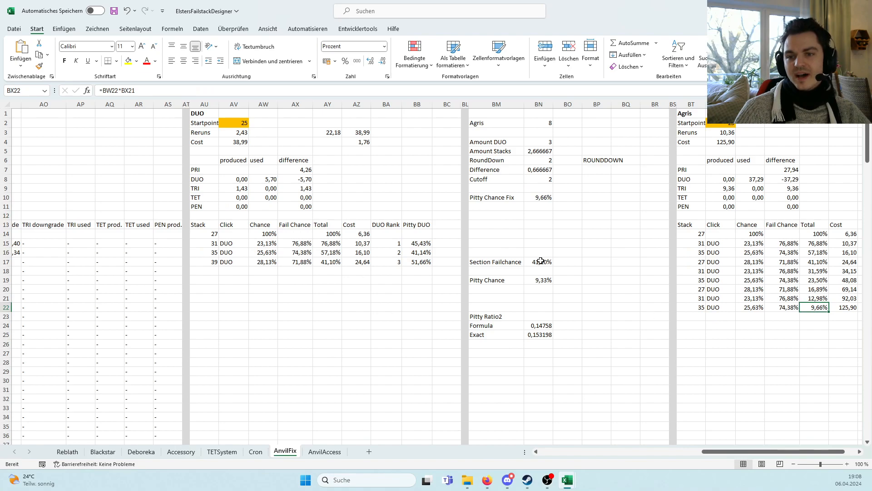
click(585, 215)
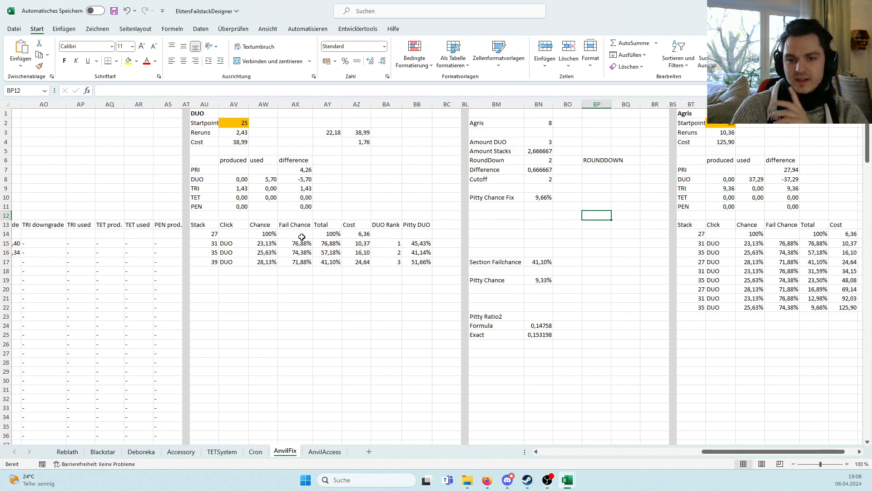
- Redirect both Pitty Chance references in the BN24 Formula cell from BN19 to the Pitty Chance Fix cell BN10
click(546, 326)
key(F2)
drag(540, 277, 540, 194)
drag(541, 276, 535, 255)
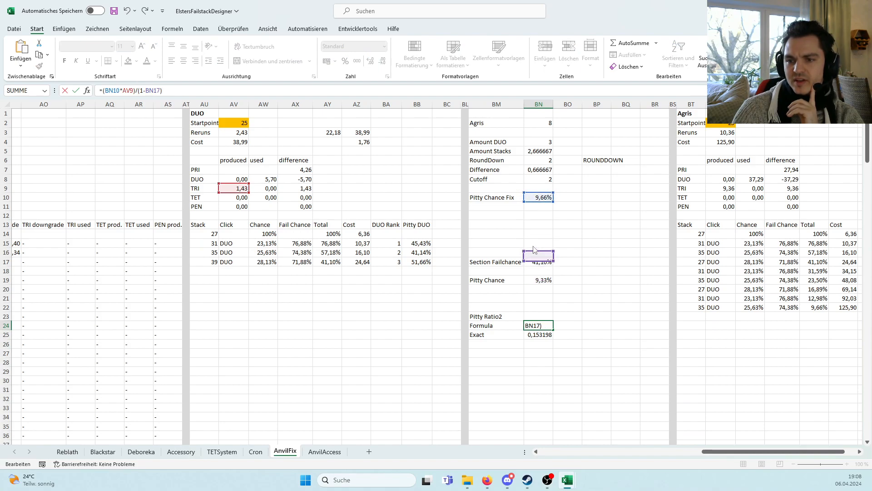
key(Return)
key(Up)
- Compare the Pitty Ratio2 Formula and Exact values in BN24 and BN25, and save the workbook
click(540, 335)
click(540, 326)
click(539, 334)
click(539, 326)
click(568, 325)
click(114, 12)
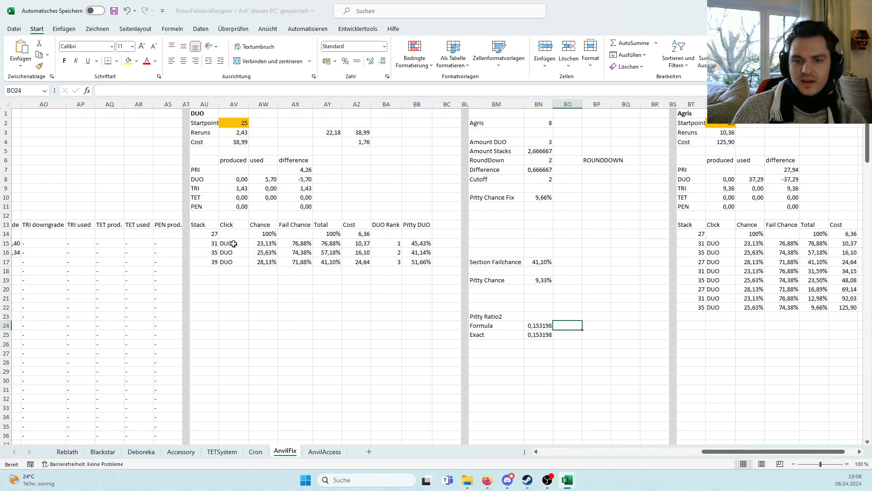
- Fill row 17 of the DUO table, from AU to BB, down to row 18 to add another DUO click
drag(203, 263, 432, 274)
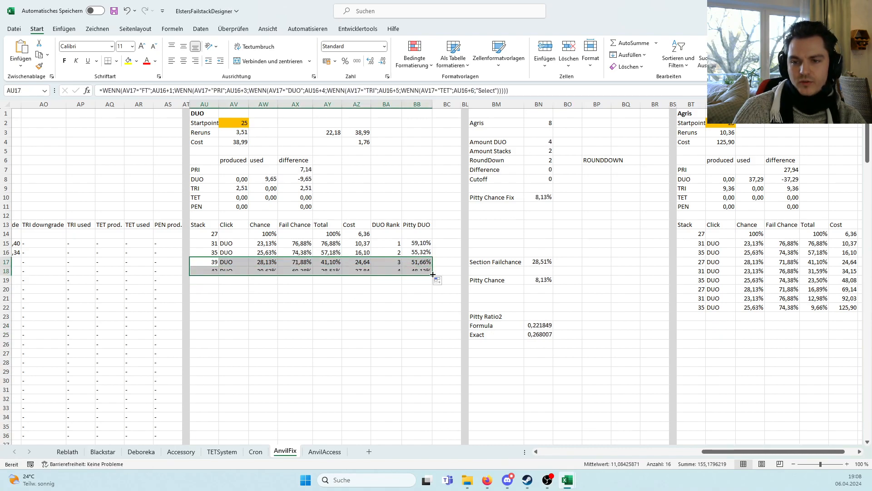
- Check the Cutoff formula in BN8 and open the formula evaluation for the first Pitty DUO cell, BB15
click(408, 280)
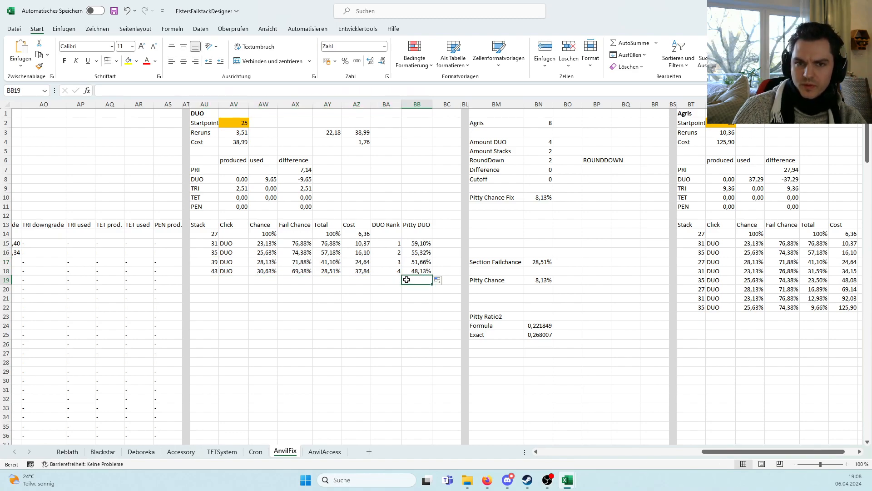
click(537, 180)
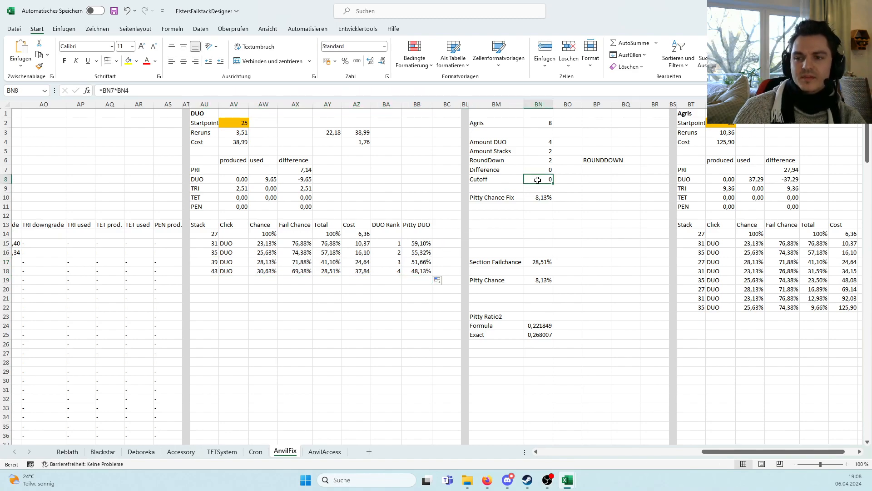
click(414, 243)
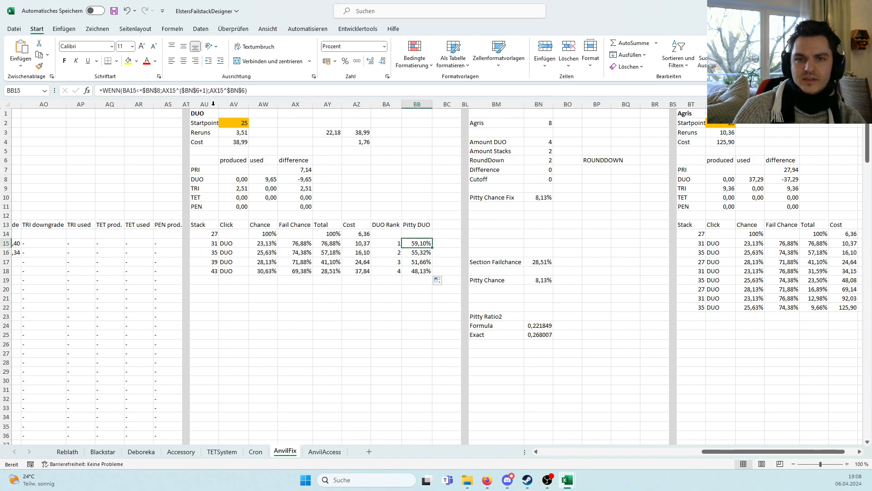
click(181, 30)
click(546, 67)
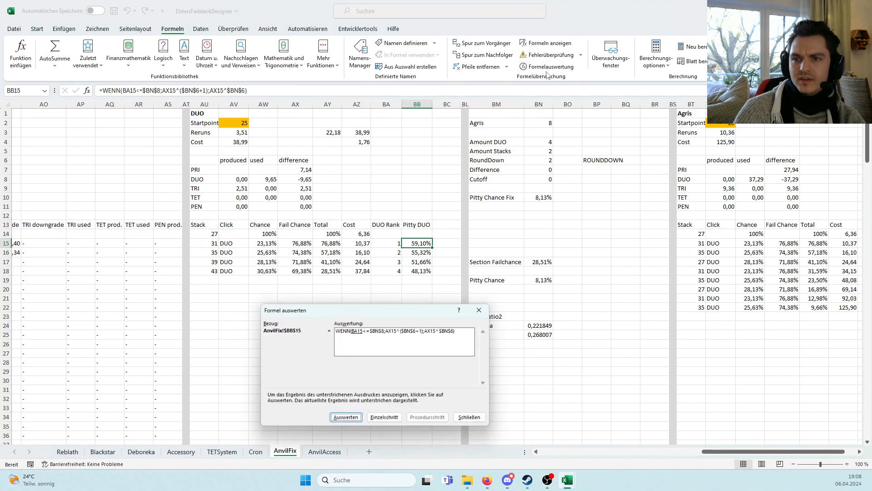
drag(400, 314, 393, 145)
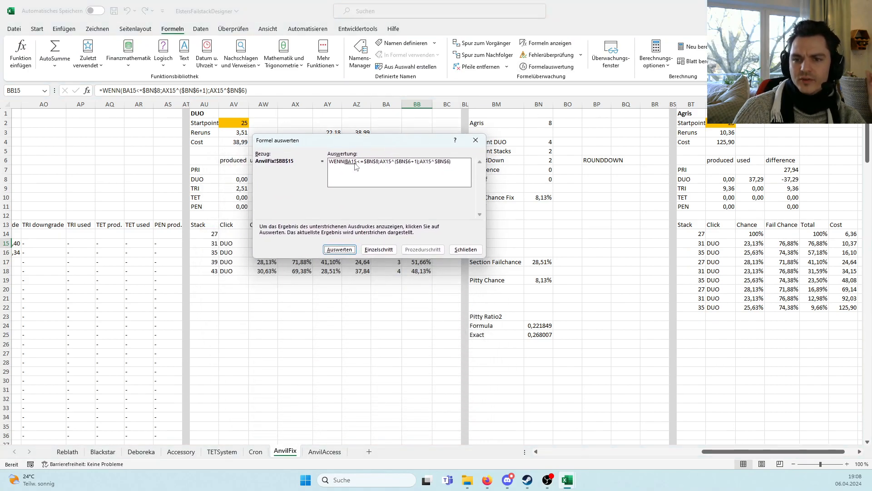
drag(364, 144, 358, 137)
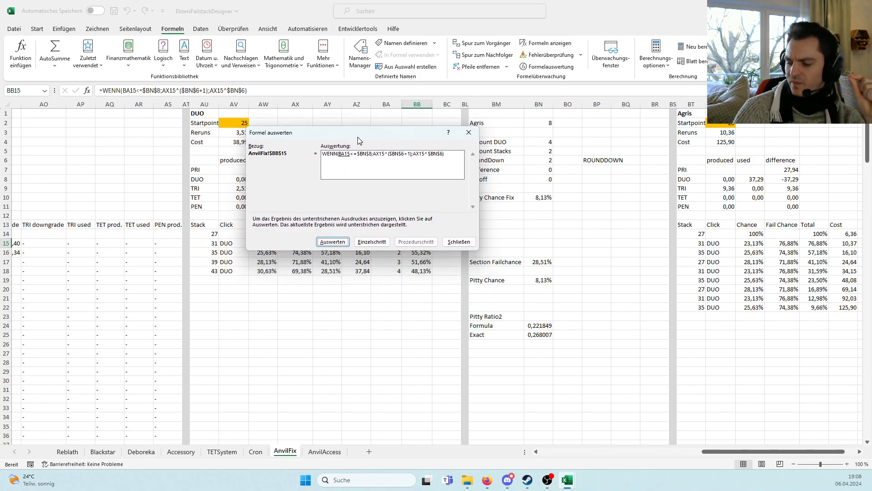
- Evaluate the WENN formula of Pitty DUO cell BB15 part by part through to its result, and close the evaluation
click(333, 242)
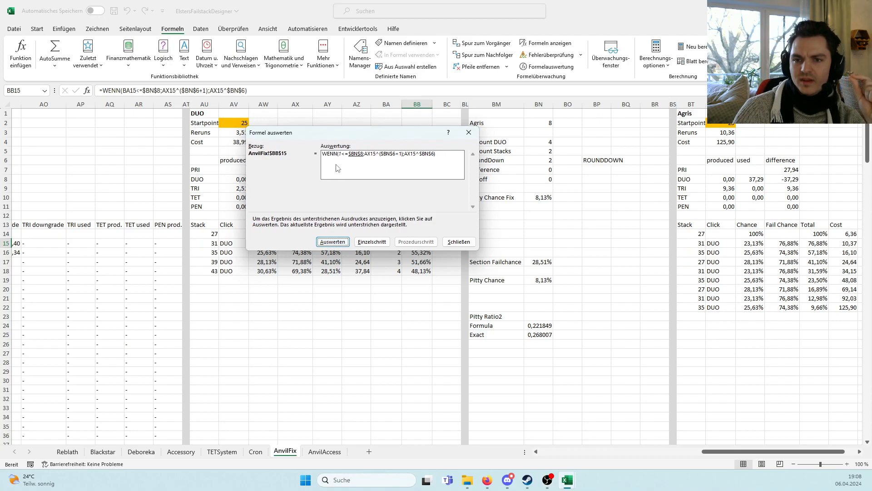
click(338, 242)
click(338, 241)
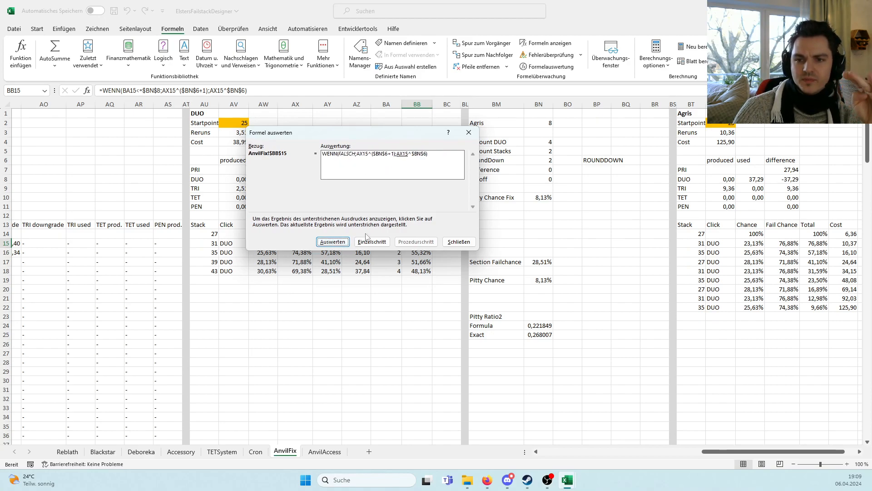
click(336, 242)
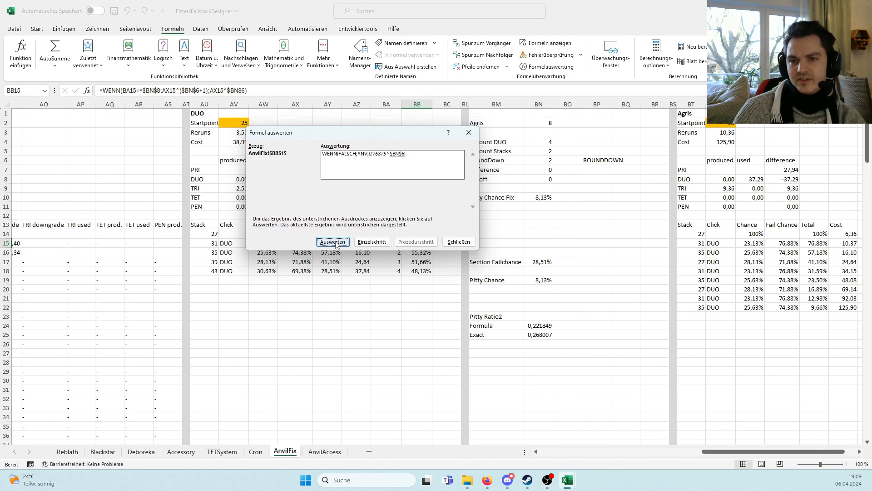
click(337, 242)
drag(391, 133, 366, 181)
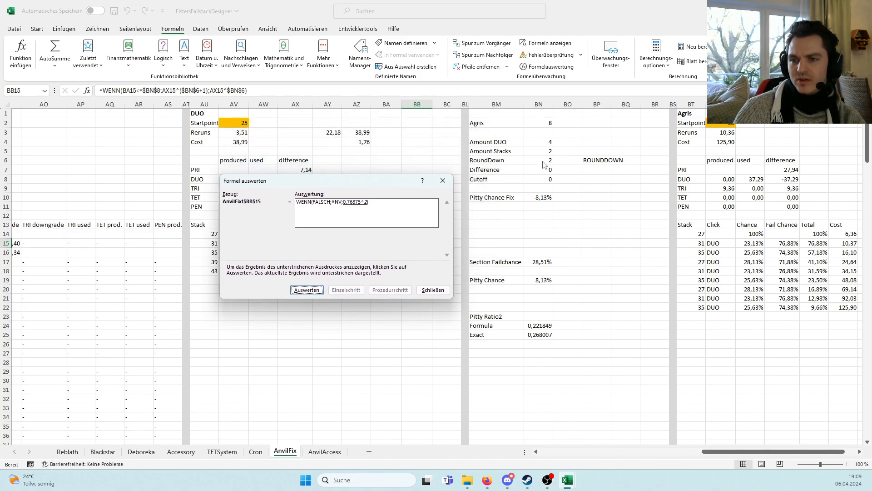
click(308, 290)
click(307, 290)
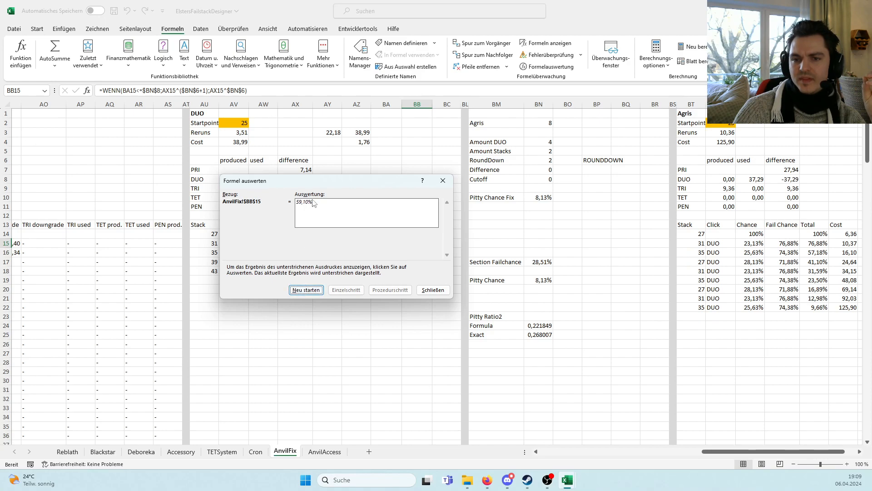
click(444, 183)
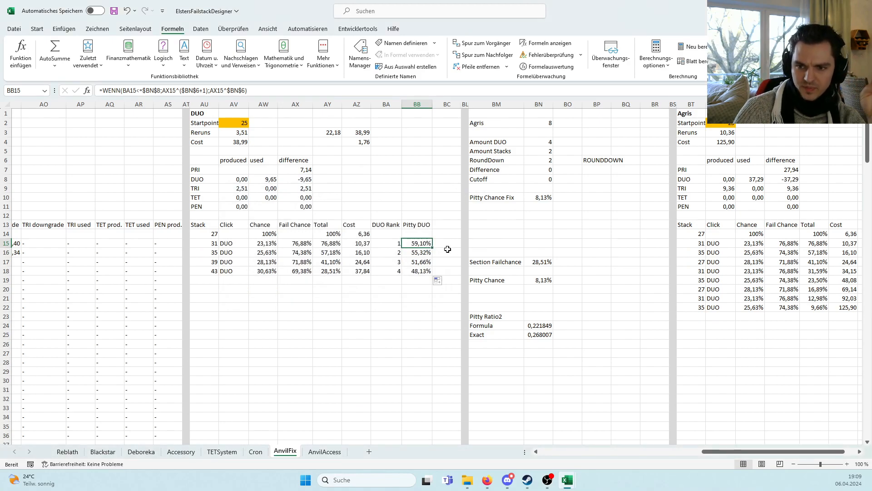
- Check Amount Stacks in BN5 and fill row 18 of the DUO table, from AU to BB, down to row 19
click(229, 281)
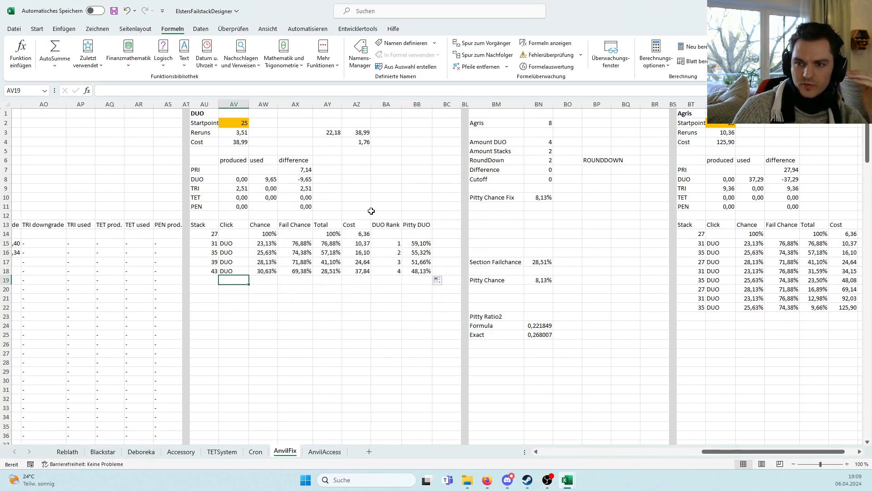
click(541, 150)
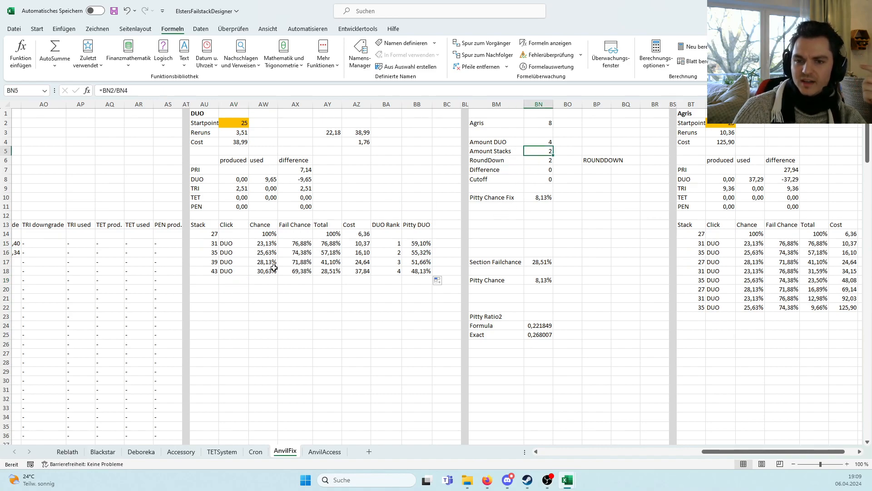
drag(206, 270, 429, 265)
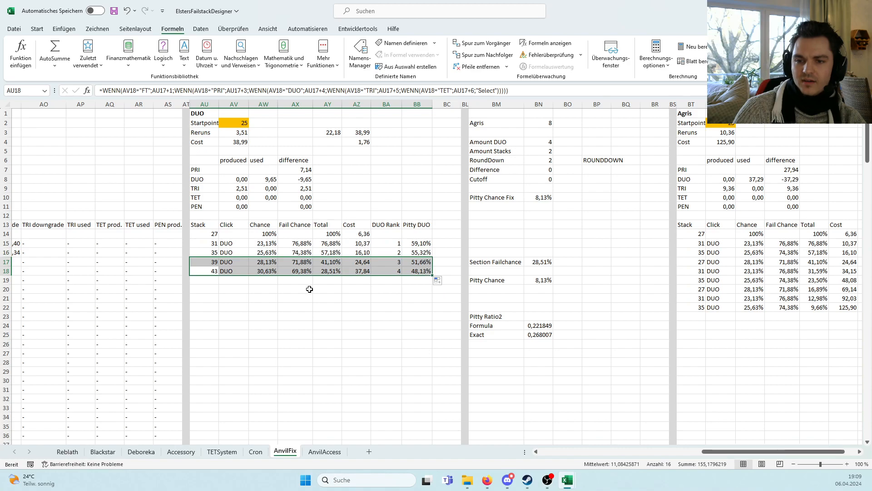
click(296, 297)
drag(206, 274, 435, 285)
click(424, 307)
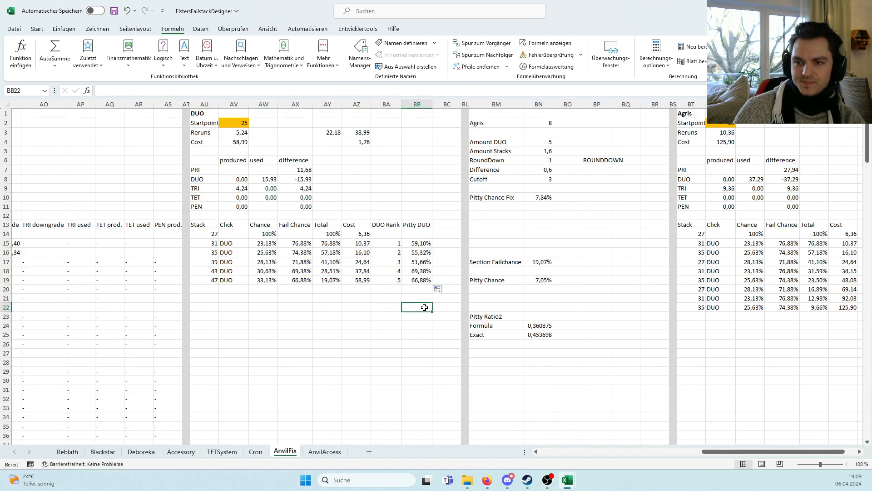
- Copy the DUO Stack cells AU14:AU19 as values into the Agris Stack column, starting at BT14 and again at BT19
drag(213, 233, 218, 282)
key(ctrl+c)
right_click(702, 233)
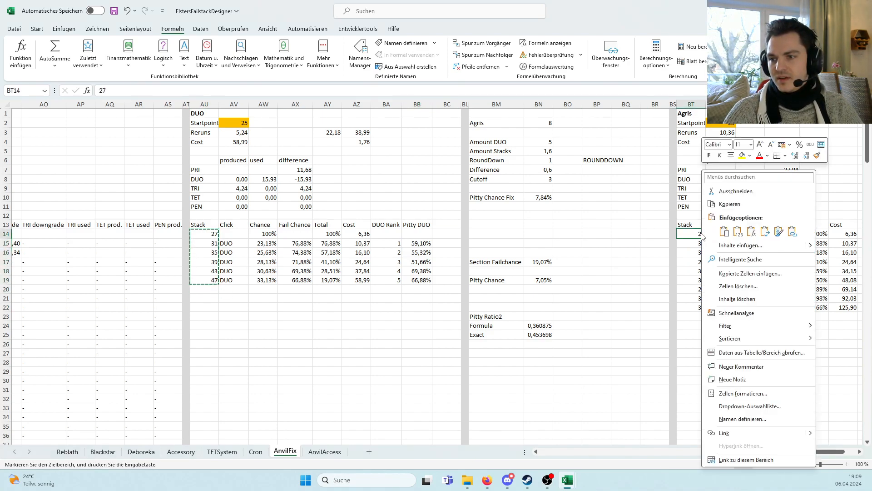
click(724, 231)
right_click(691, 279)
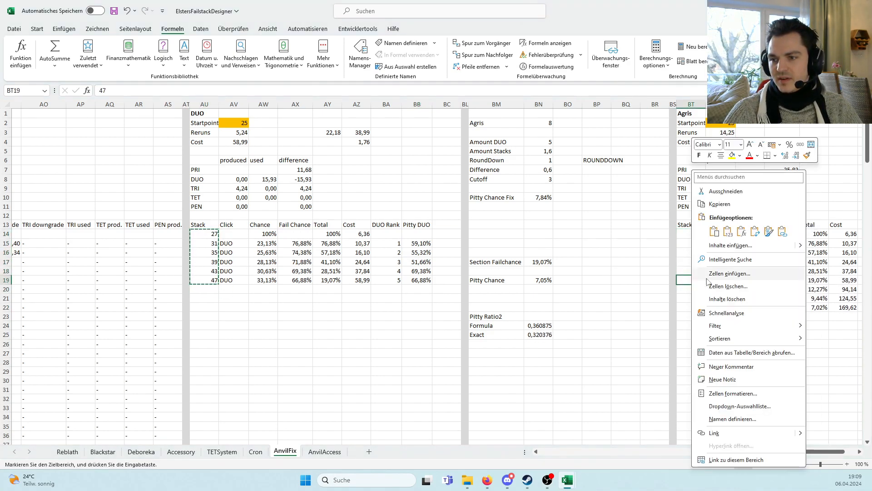
click(714, 231)
- Compare the last Agris total in BX22 with Pitty Chance Fix in BN10, and clear the copy selection
click(814, 307)
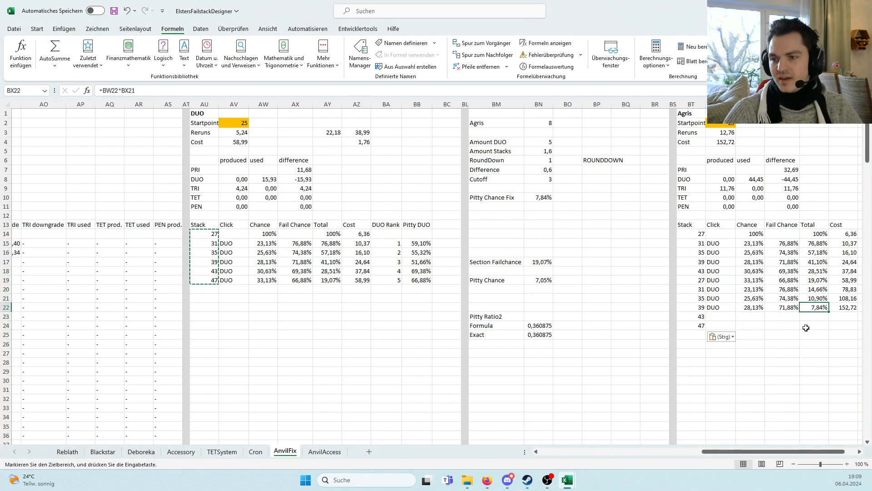
click(549, 197)
click(597, 307)
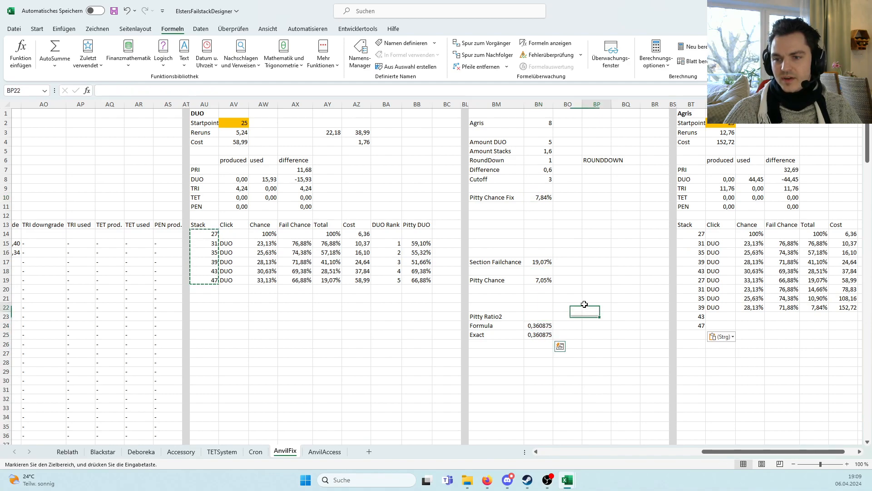
click(265, 282)
key(Escape)
click(280, 303)
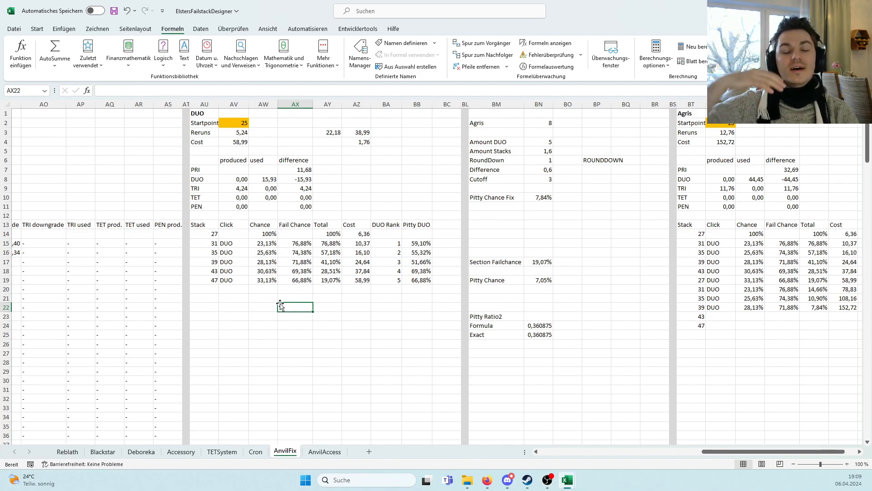
- Fill row 19 of the DUO table, from AU to BB, down to row 23 and clear the surplus row 23
click(540, 125)
drag(204, 279, 431, 323)
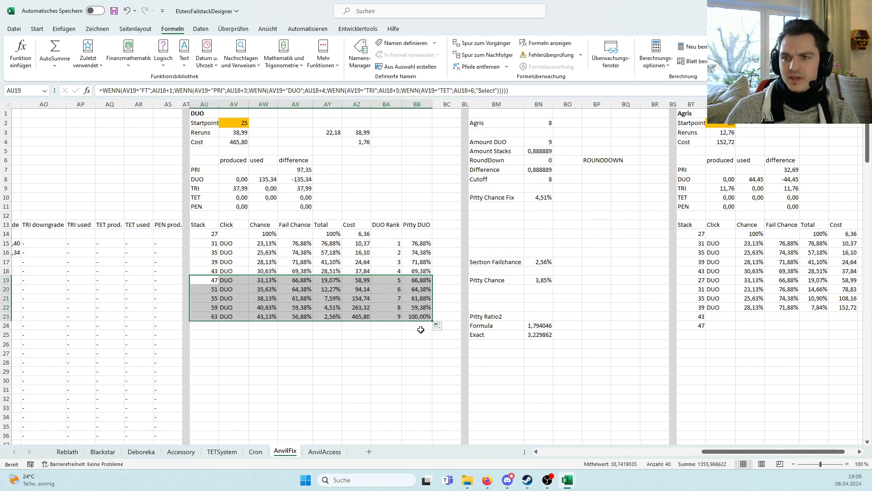
click(396, 345)
drag(213, 317, 422, 316)
key(Delete)
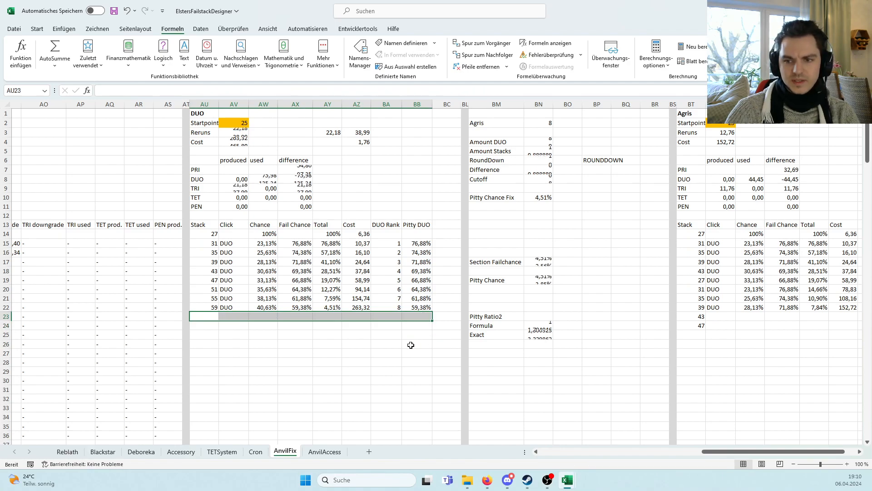
click(411, 345)
- Review the DUO clicks in AV15:AV22 and inspect which cells the Exact formula in BN25 references
click(546, 233)
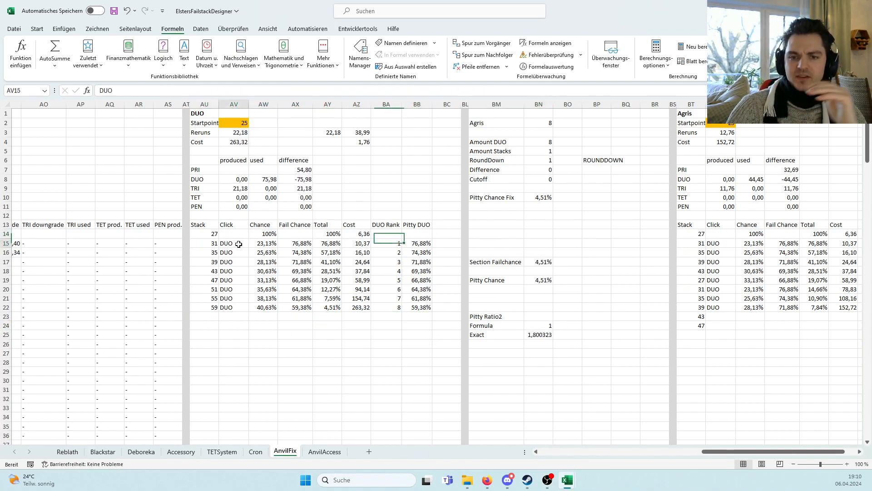
drag(235, 244, 234, 308)
click(317, 317)
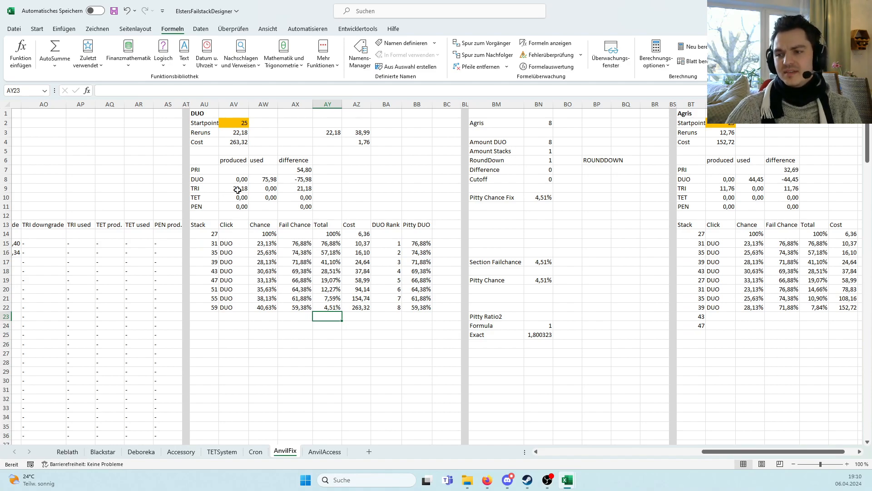
click(548, 332)
click(131, 86)
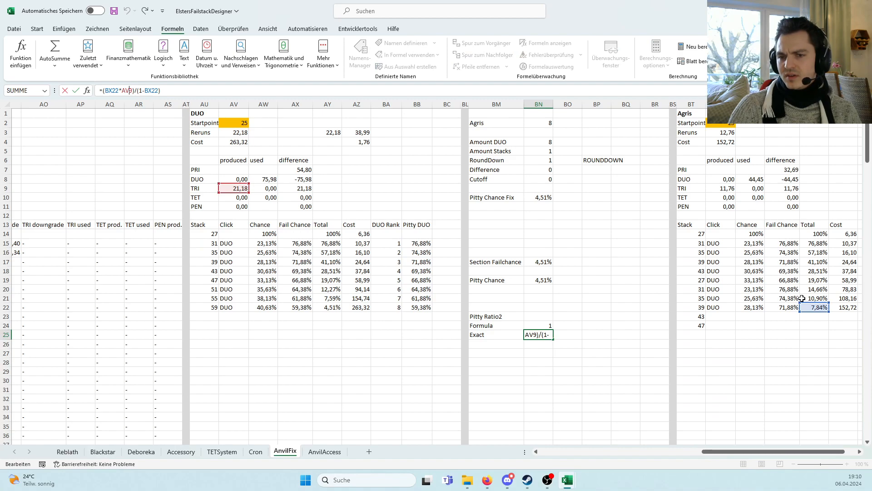
key(Escape)
- Copy the DUO Stack cells AU14:AU22 as values into the Agris Stack column starting at BT14
drag(205, 235, 207, 308)
key(ctrl+c)
right_click(702, 237)
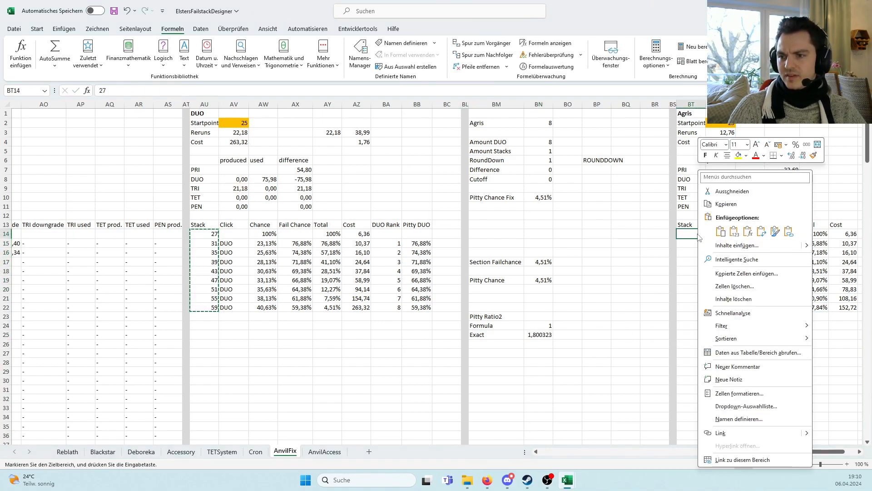
click(734, 231)
click(622, 260)
click(784, 345)
key(Escape)
click(595, 309)
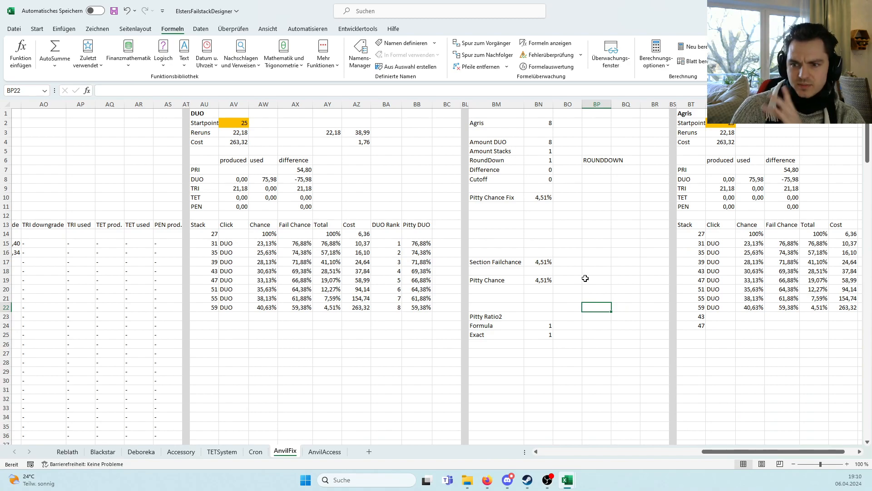
- Fill row 22 of the DUO table, AU to BB, down to row 23 and compare Reruns in AV3 with the reference values in AY3:AZ3
drag(208, 310, 427, 308)
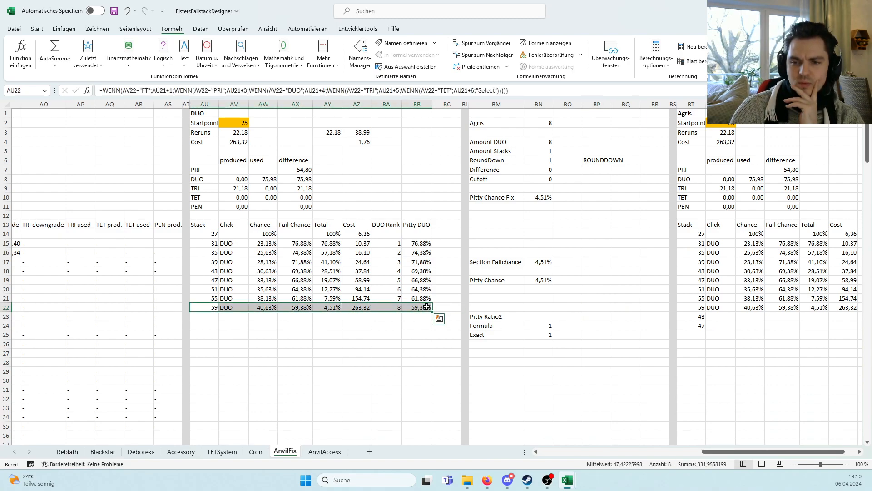
click(571, 308)
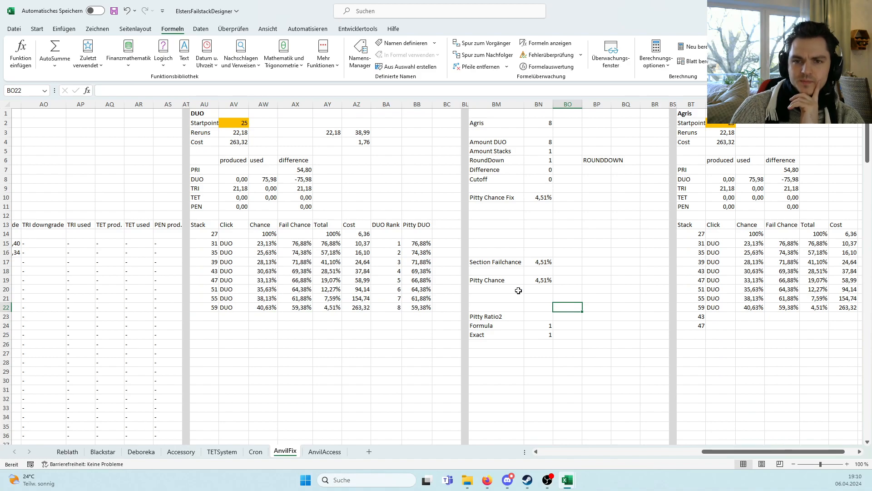
drag(328, 132, 361, 135)
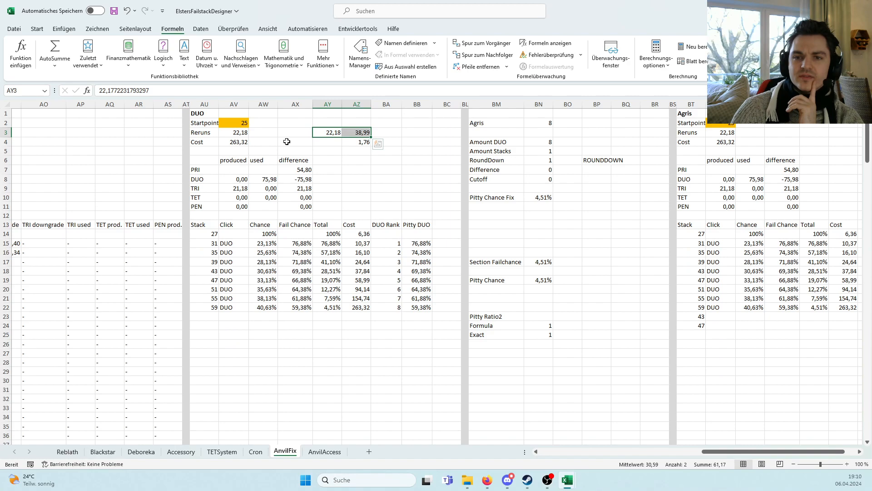
click(327, 142)
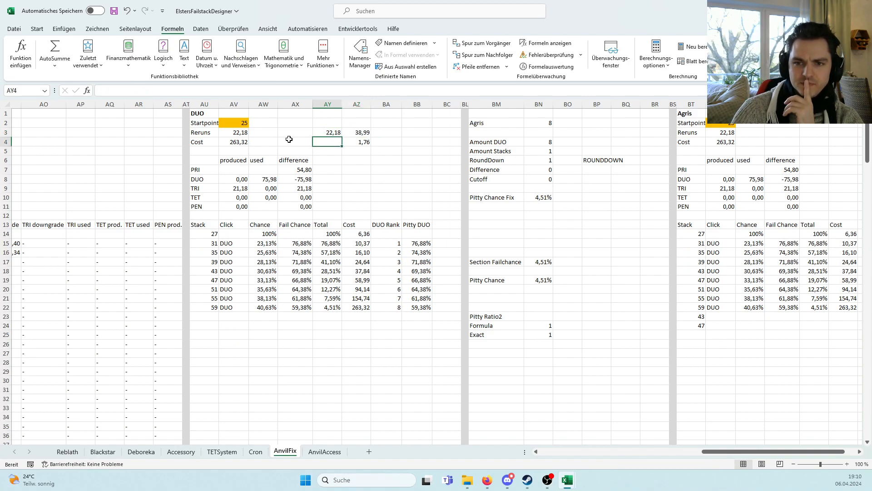
click(329, 134)
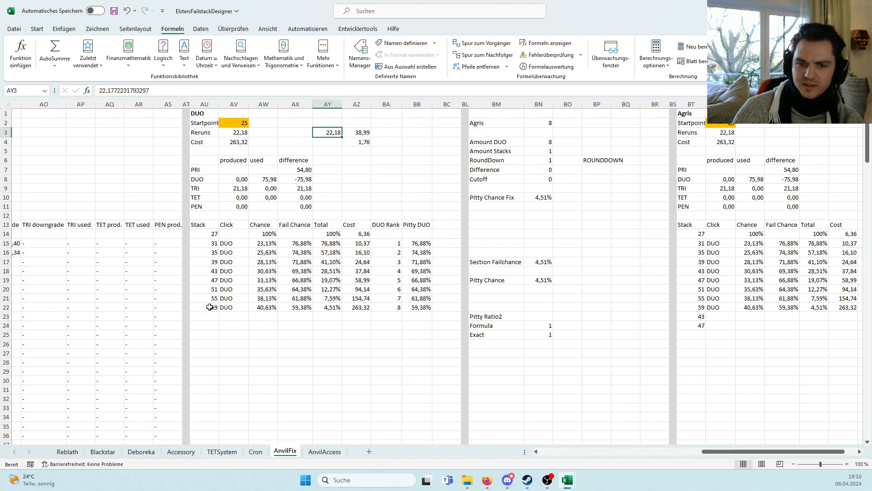
drag(207, 307, 433, 320)
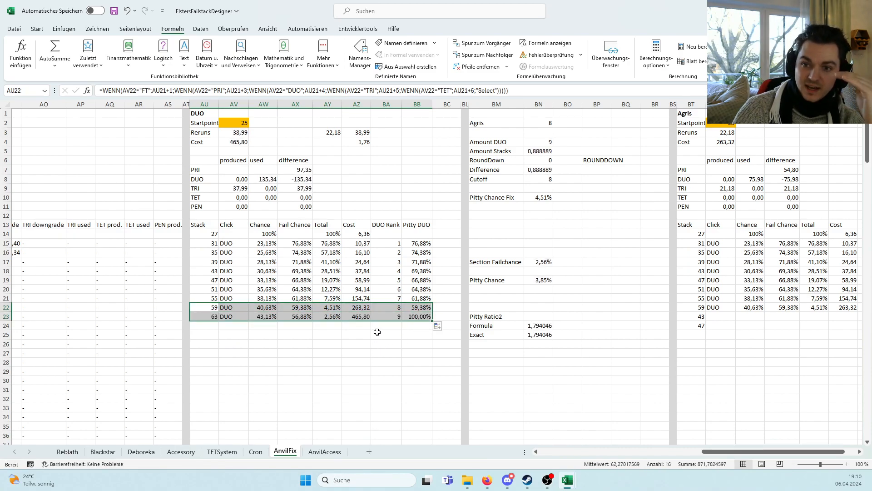
click(232, 133)
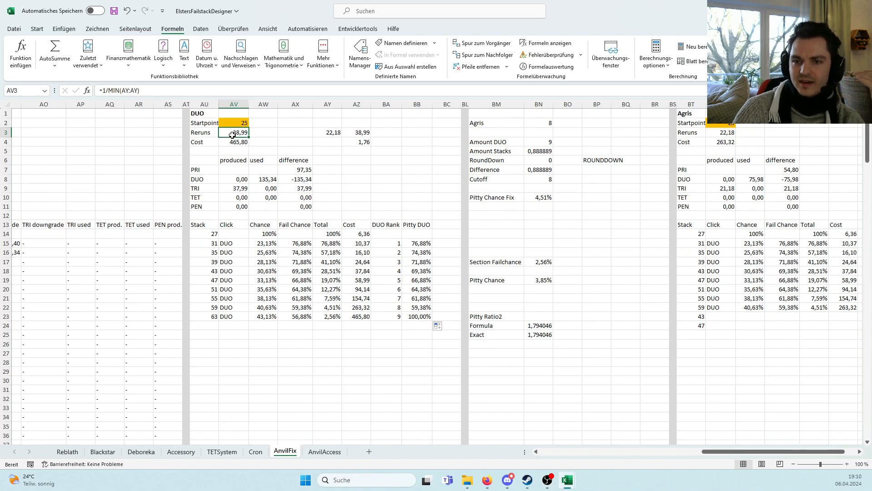
- Examine the Reruns ratio in AZ4, row 22 of the DUO table, the Agris value in BN2 and the Formula cell BN24
click(362, 142)
click(339, 132)
drag(339, 131, 358, 133)
click(351, 142)
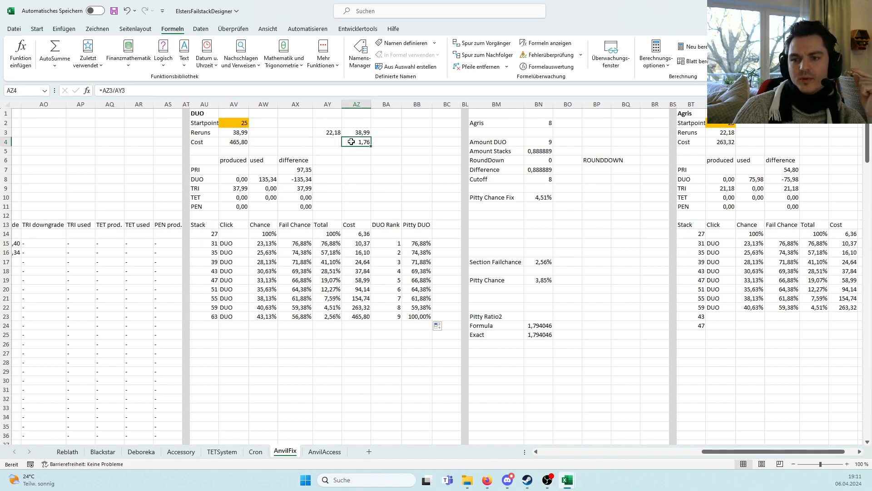
click(395, 149)
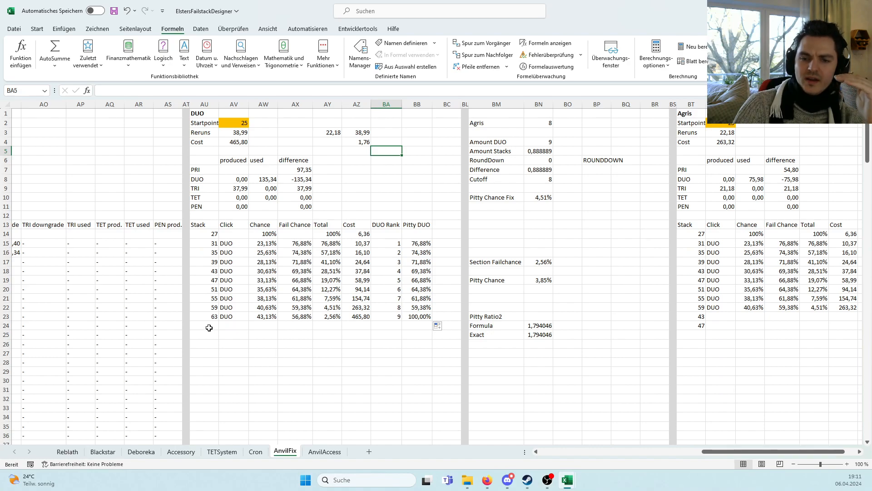
drag(210, 306, 422, 309)
drag(427, 308, 426, 308)
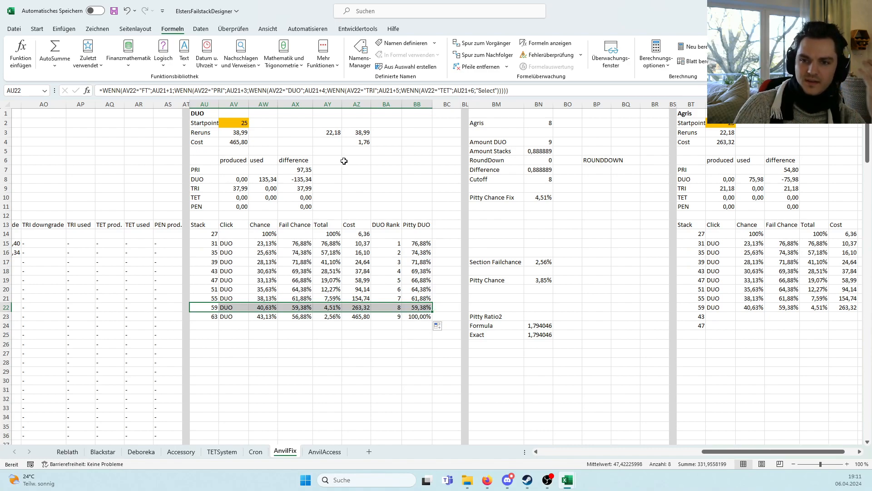
click(354, 141)
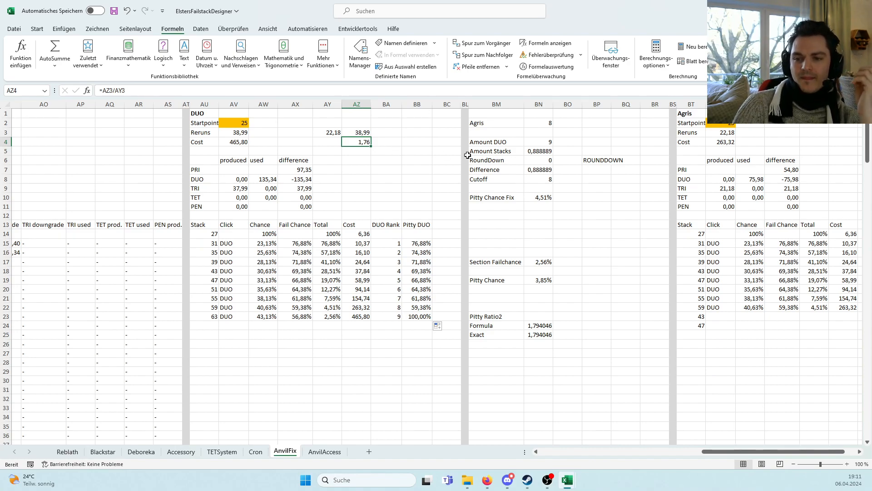
click(541, 325)
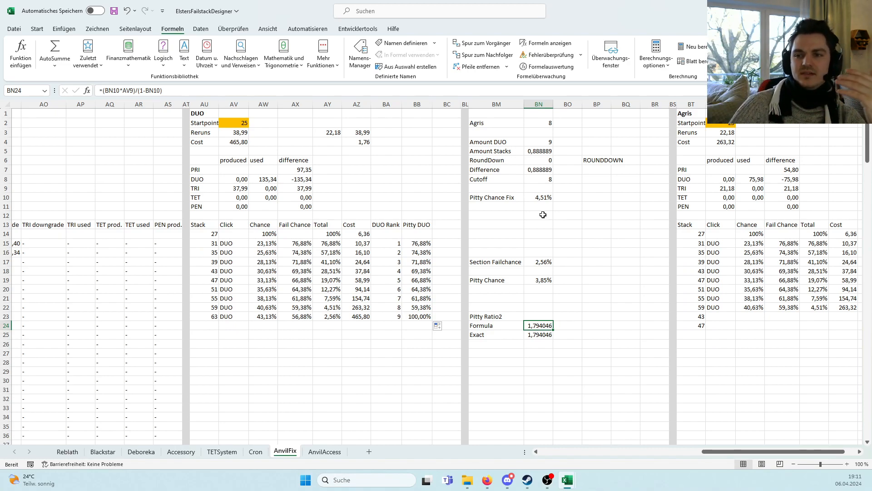
click(543, 126)
click(567, 324)
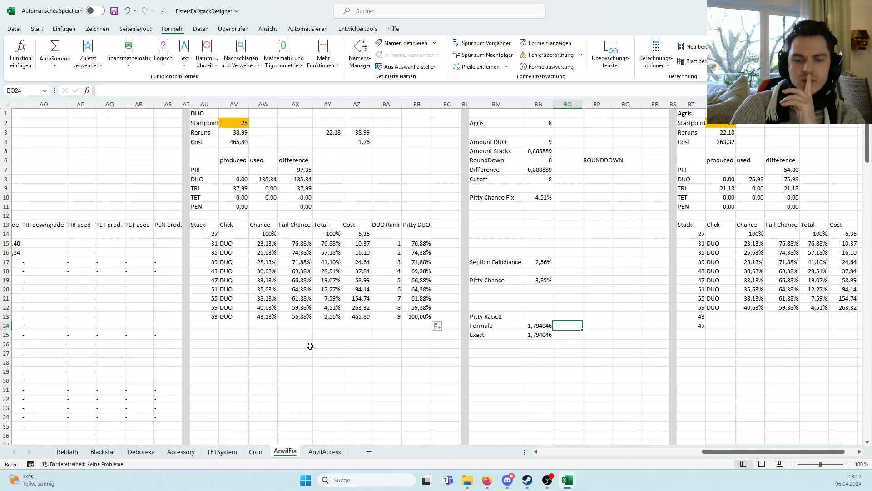
- Clear rows 19 to 23 of the DUO table, from AU to BB, leaving four DUO clicks
drag(211, 316, 414, 317)
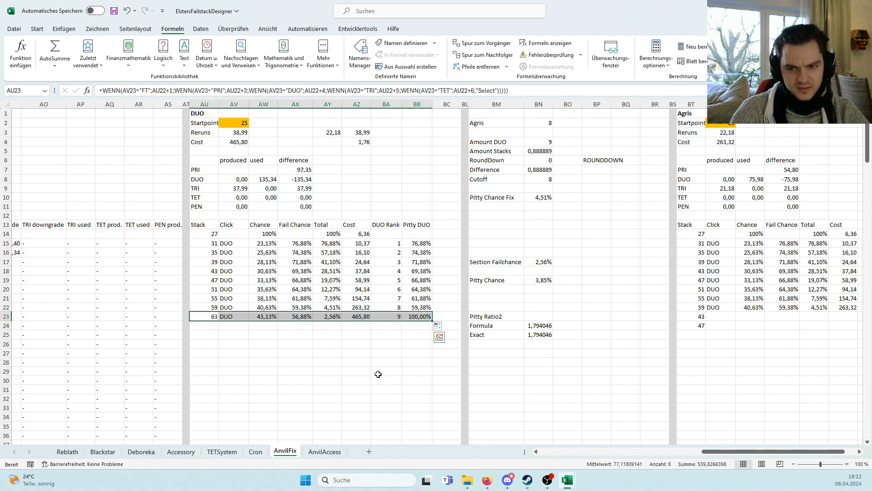
key(Delete)
click(356, 348)
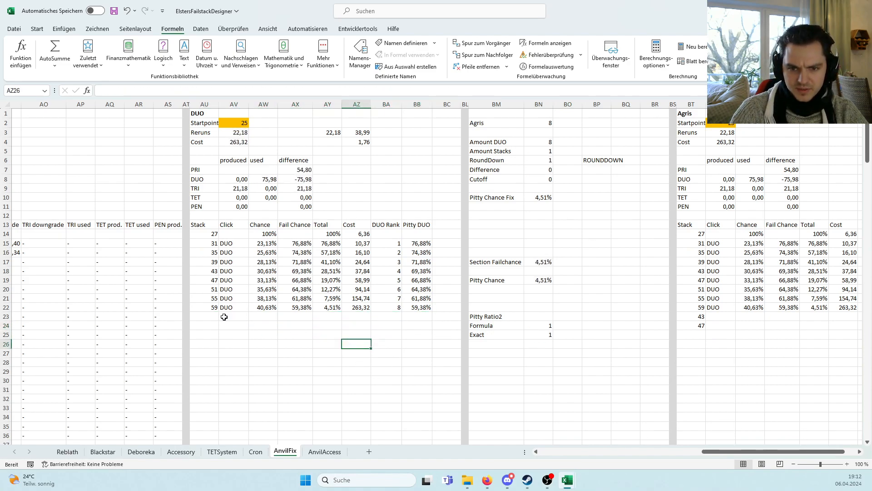
drag(209, 318, 413, 278)
key(Delete)
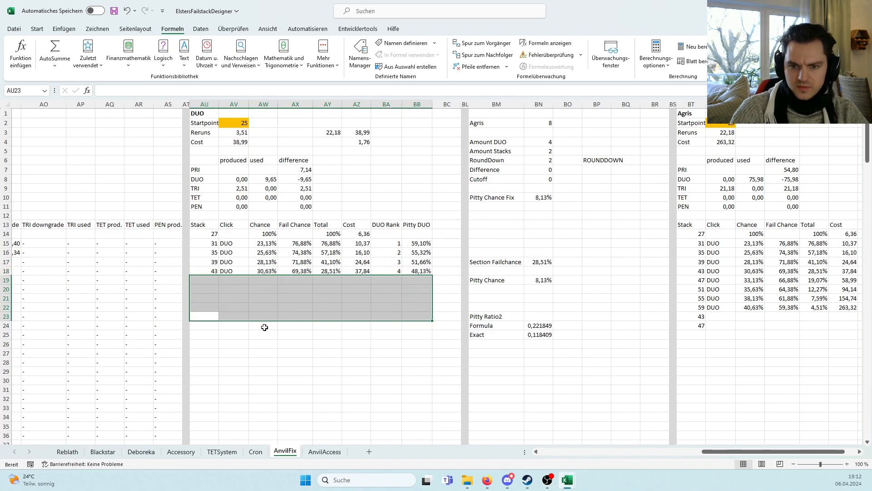
click(343, 344)
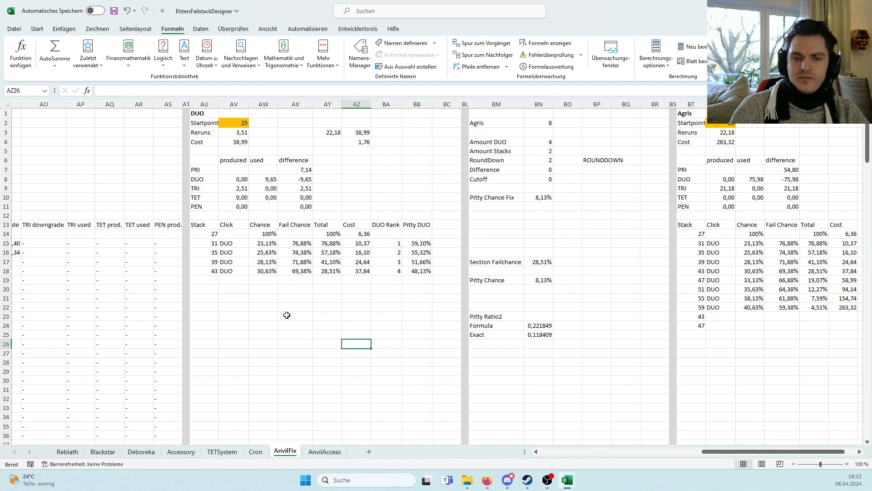
- Set the click in AV18 to TRI and check its DUO Rank and Pitty DUO cells
click(233, 270)
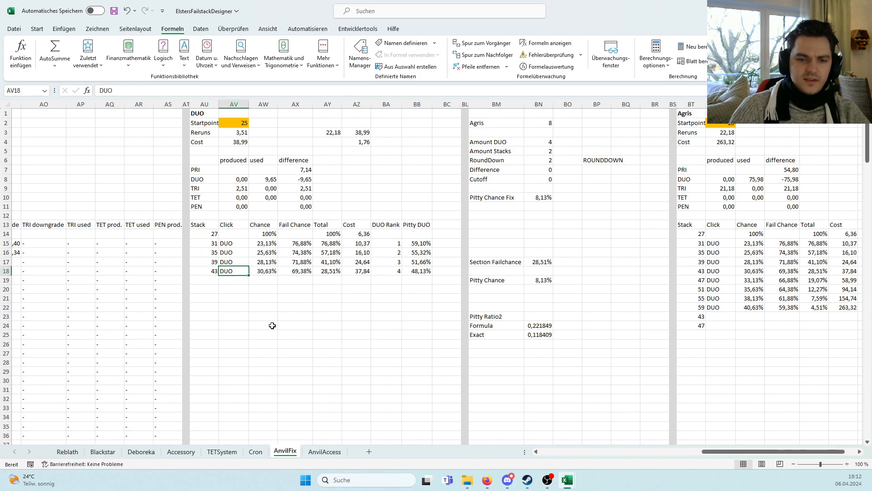
text(TRI)
key(Return)
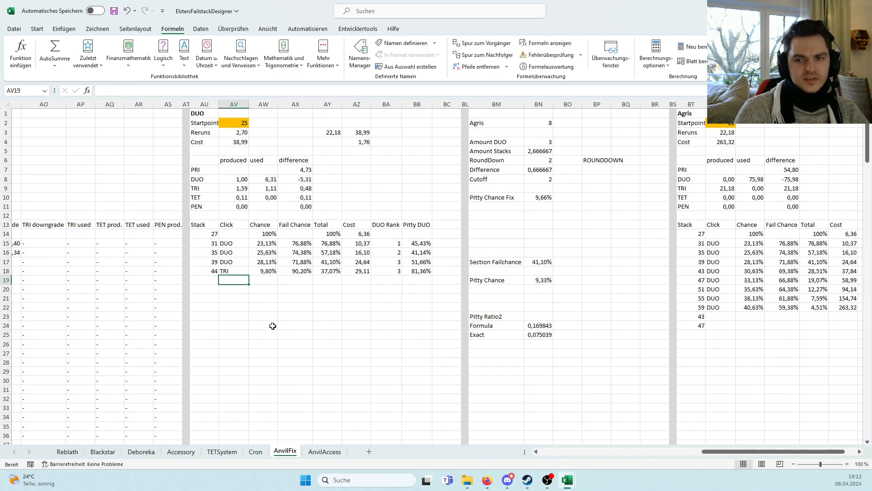
click(398, 271)
text(3)
key(Tab)
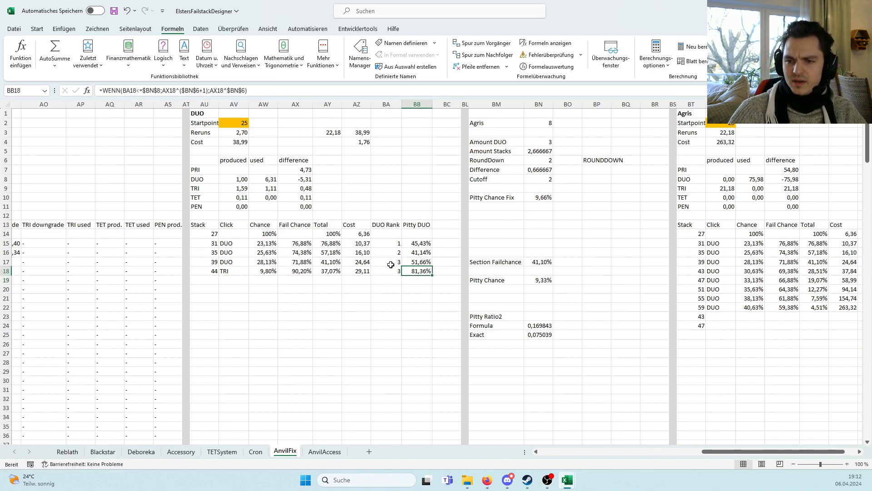
- Inspect the Pitty Chance Fix formula in BN10 and the Pitty DUO cells BB15:BB18 it multiplies
click(540, 198)
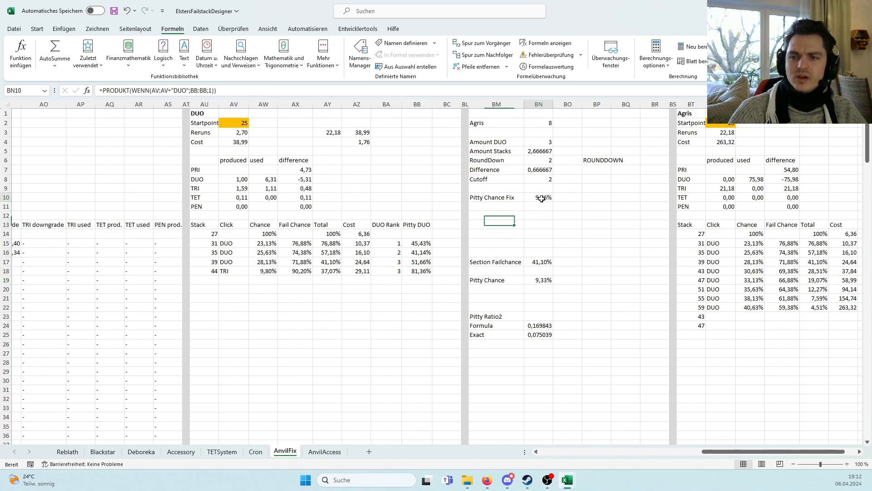
click(171, 89)
key(Escape)
drag(421, 243, 417, 271)
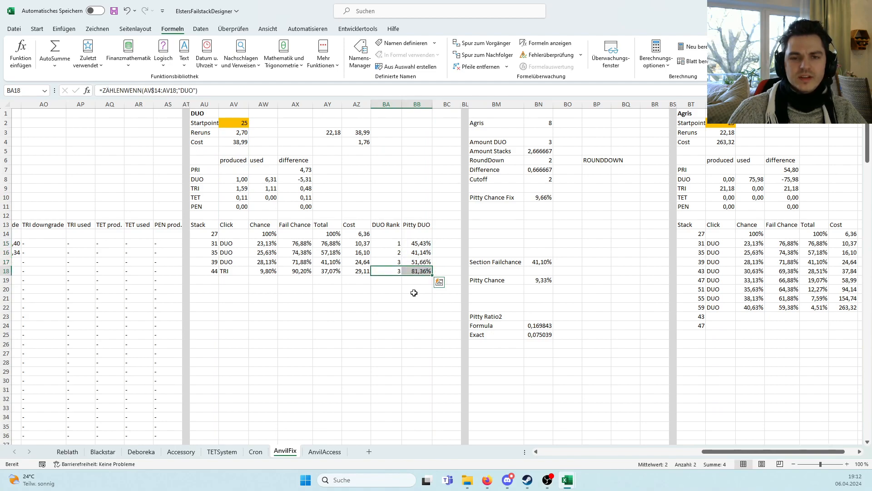
click(415, 298)
- Restore the click in AV18 to DUO and set the click in AV17 to TRI instead
click(230, 270)
click(232, 262)
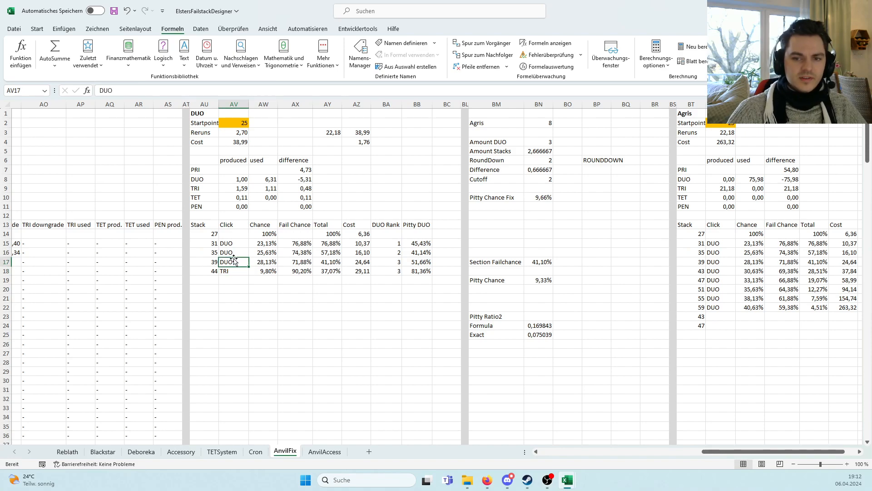
mouse_move(249, 266)
mouse_down()
mouse_move(253, 278)
mouse_move(247, 273)
mouse_up()
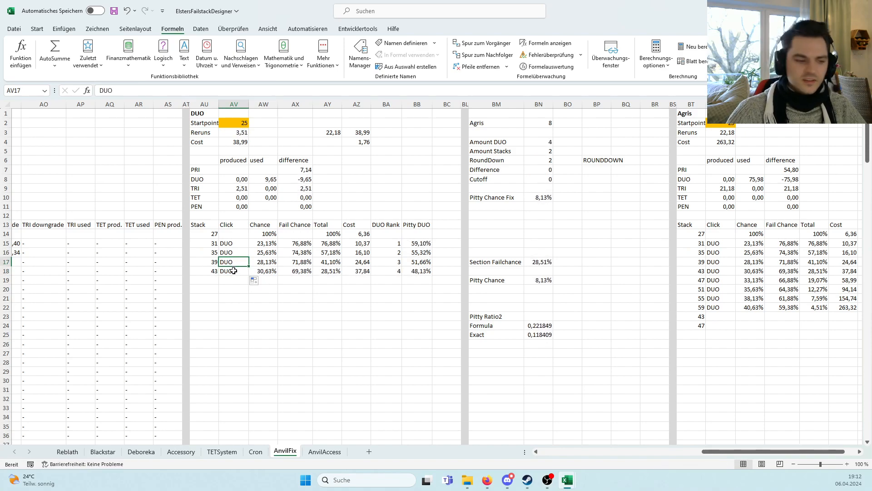
text(TRI)
click(233, 271)
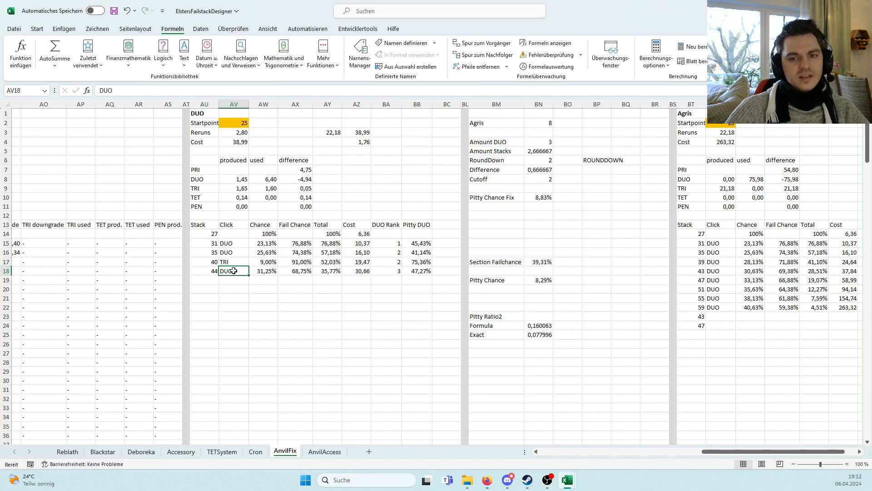
- Examine the DUO clicks in rows 15, 16 and 18 against the TRI click in row 17
click(348, 292)
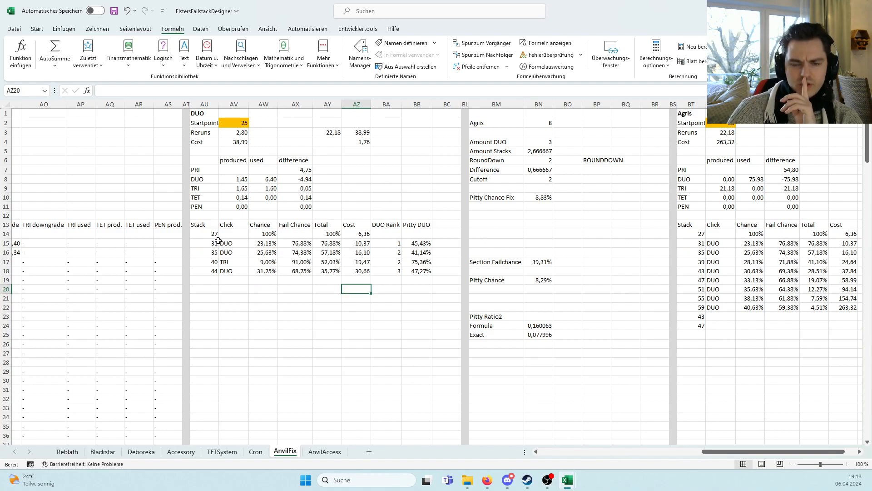
drag(207, 243, 426, 251)
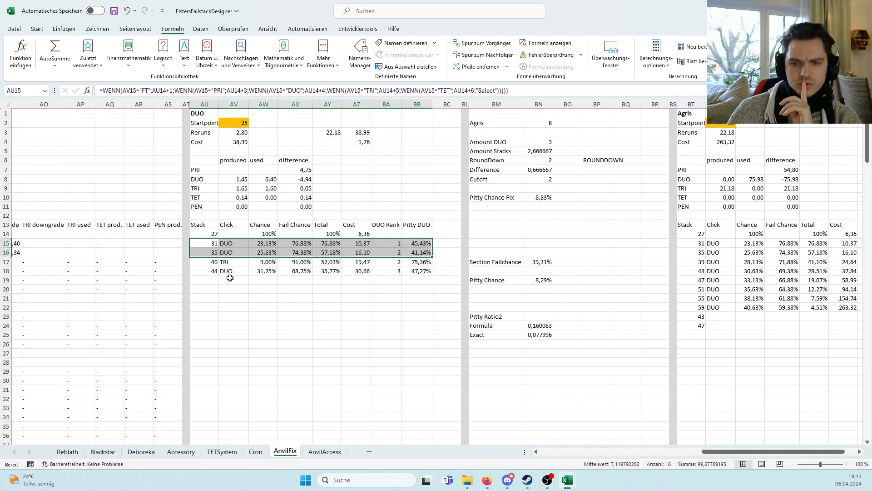
click(231, 263)
drag(206, 272, 422, 271)
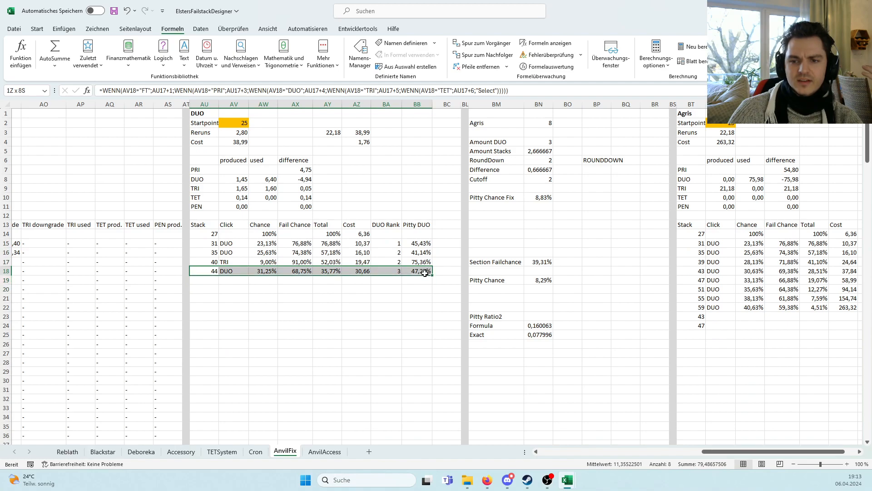
click(384, 296)
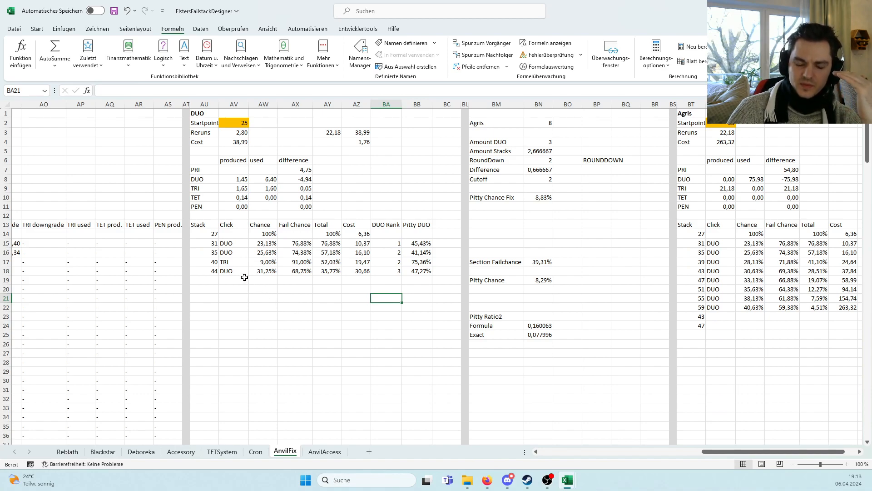
drag(205, 244, 417, 256)
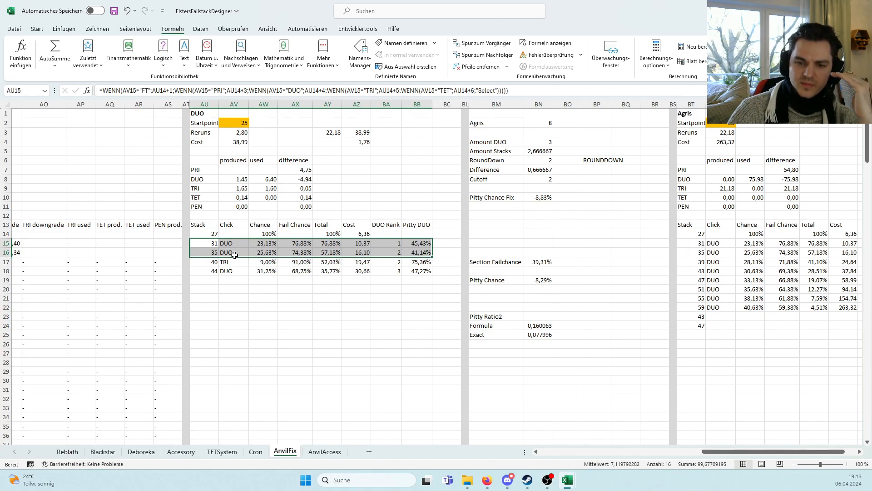
drag(206, 262, 413, 260)
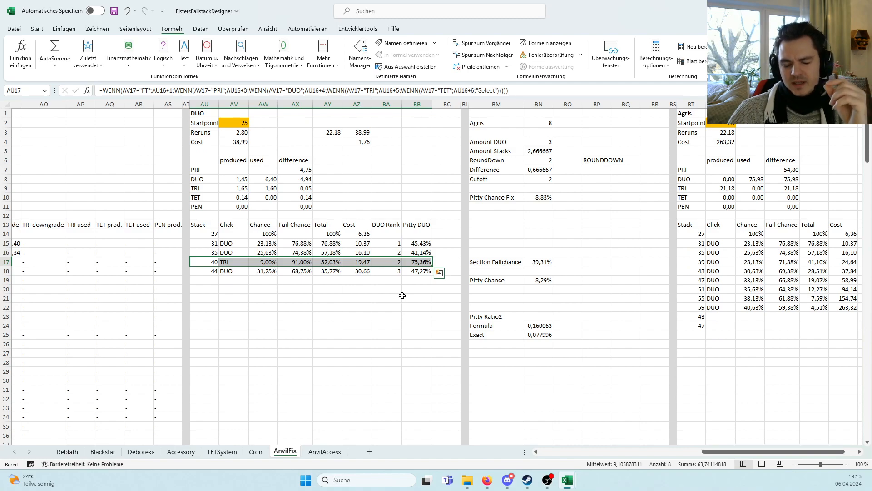
drag(209, 240, 423, 253)
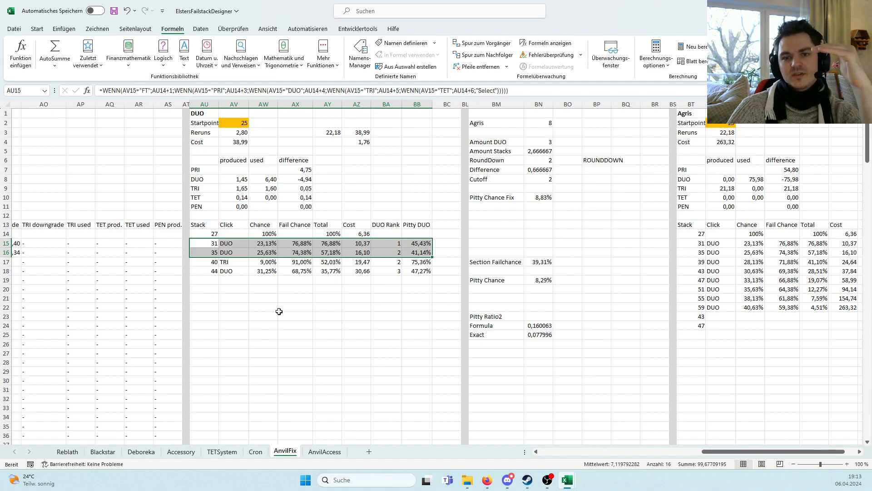
drag(211, 273, 428, 273)
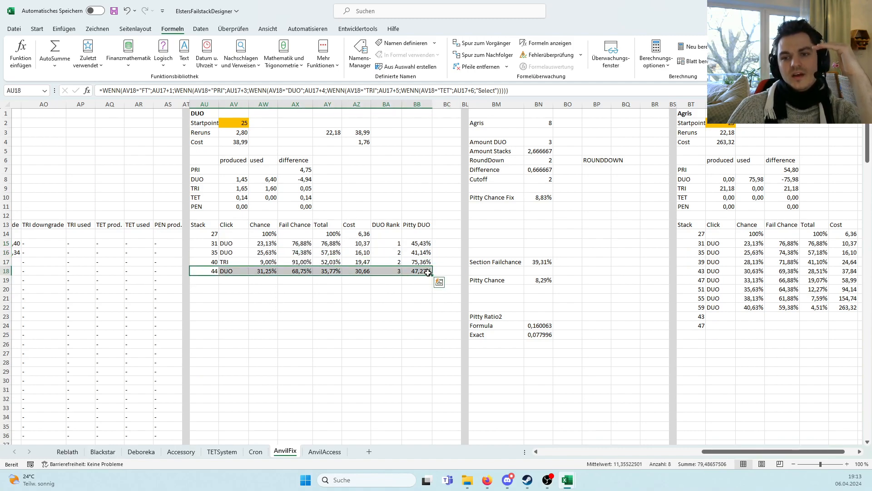
click(411, 289)
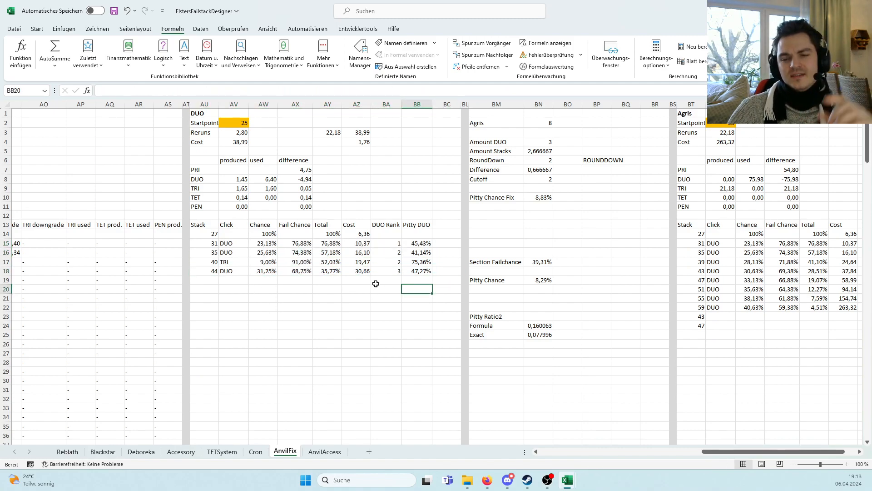
- Fill the clicks in AV15:AV18 with DUO again and save the workbook
click(231, 272)
mouse_move(249, 268)
mouse_down()
mouse_move(234, 262)
mouse_move(234, 271)
mouse_up()
click(233, 280)
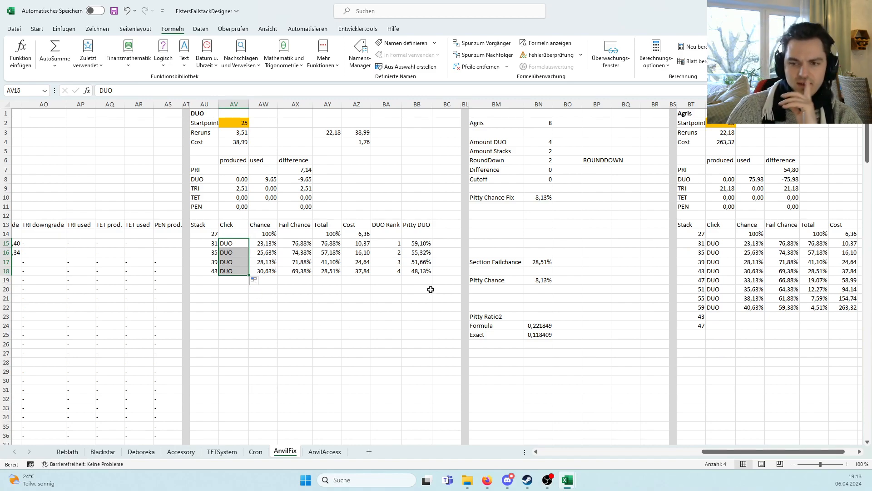
click(445, 262)
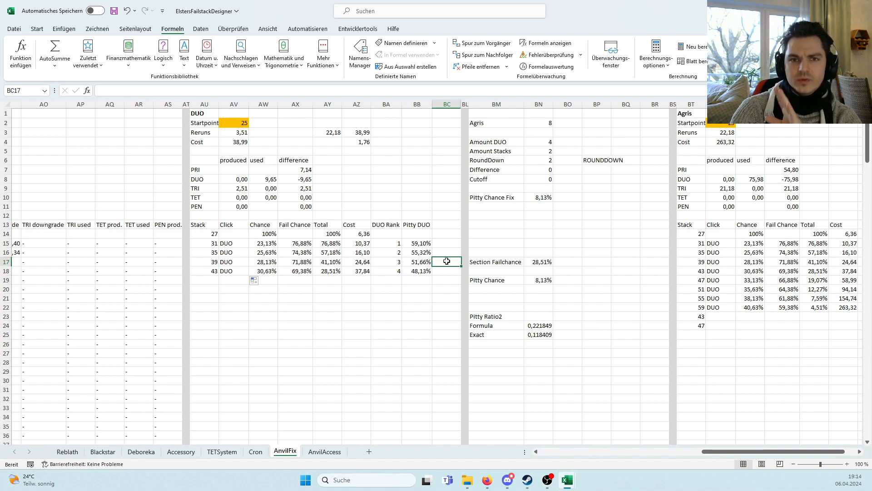
click(37, 29)
click(113, 10)
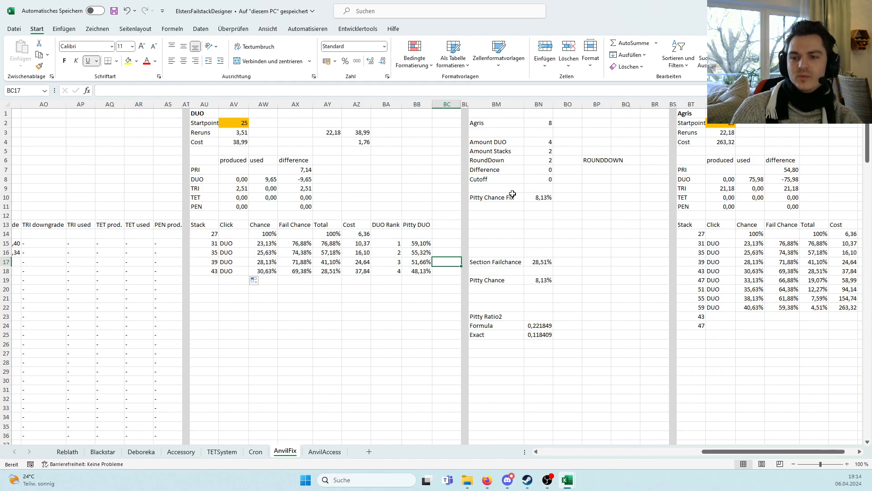
- Review the TRI table's Pitty formula in AH8, the Pitty DUO formulas in BB15:BB16 and the RoundDown formula in BN6
drag(725, 451, 671, 442)
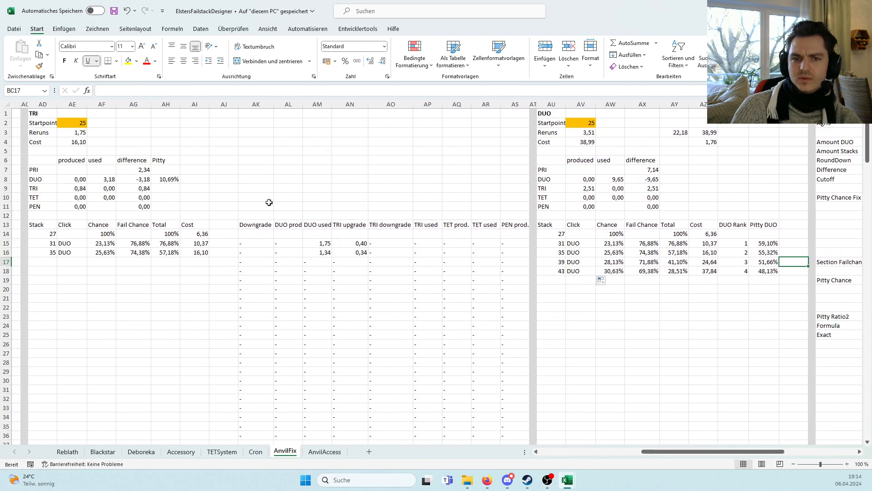
double_click(159, 179)
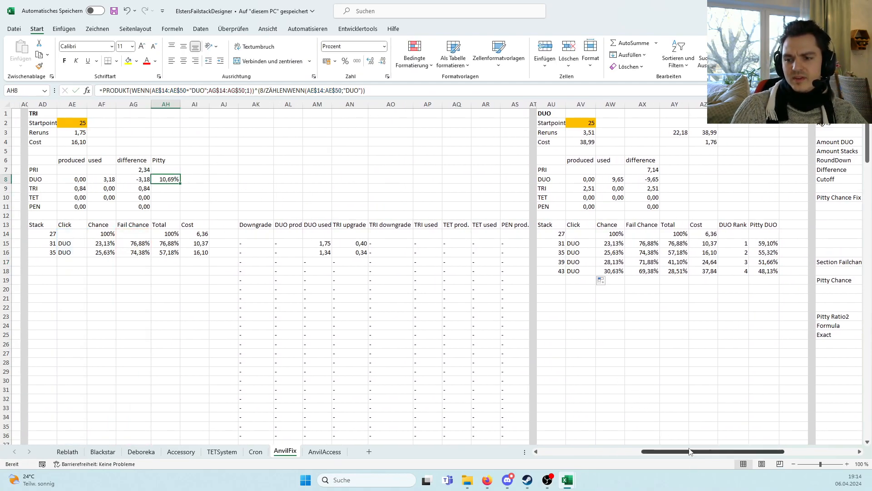
drag(686, 451, 744, 451)
click(443, 243)
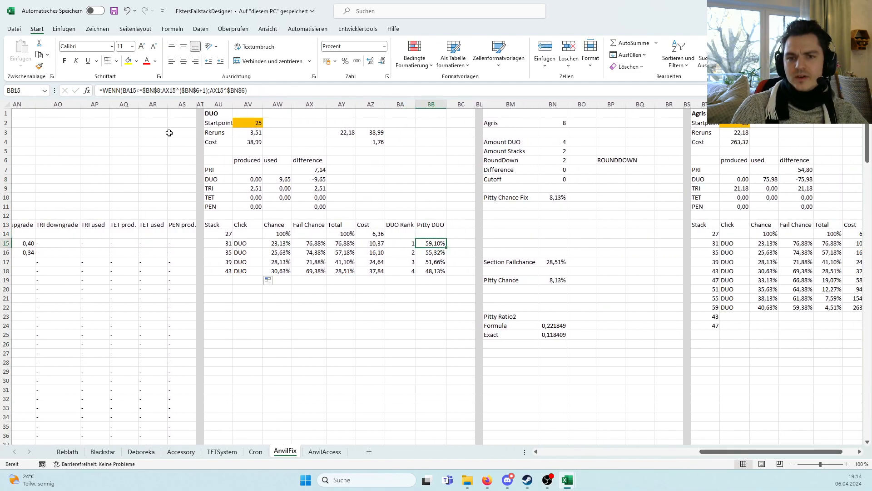
double_click(436, 243)
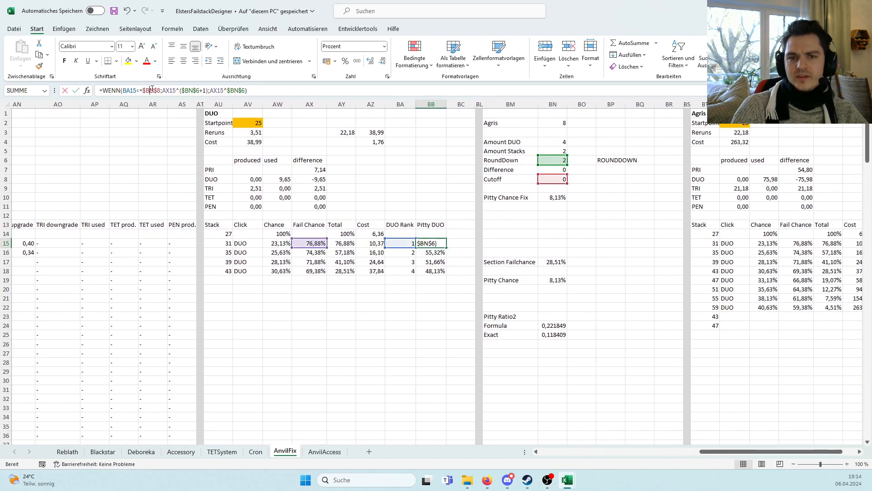
click(552, 161)
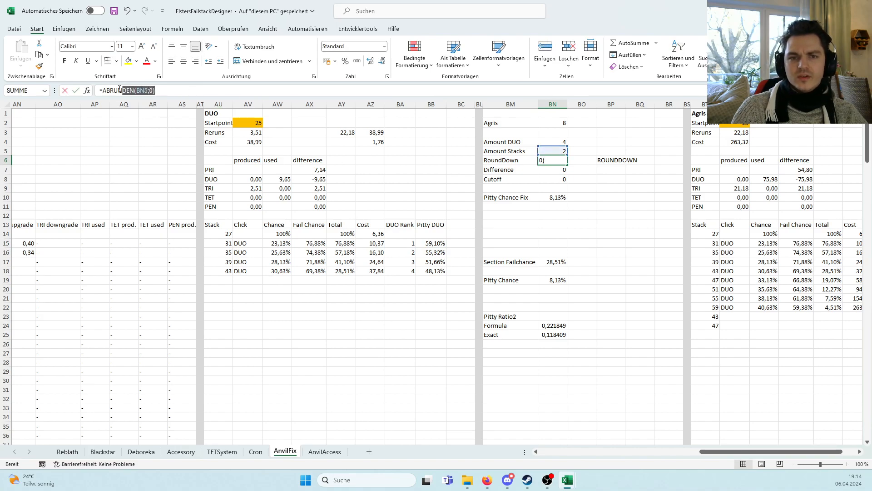
click(430, 251)
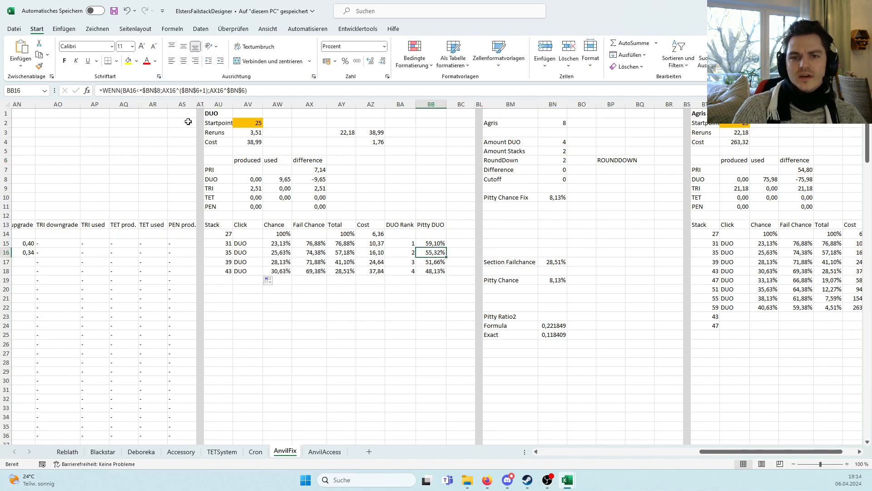
click(195, 91)
drag(246, 91, 227, 91)
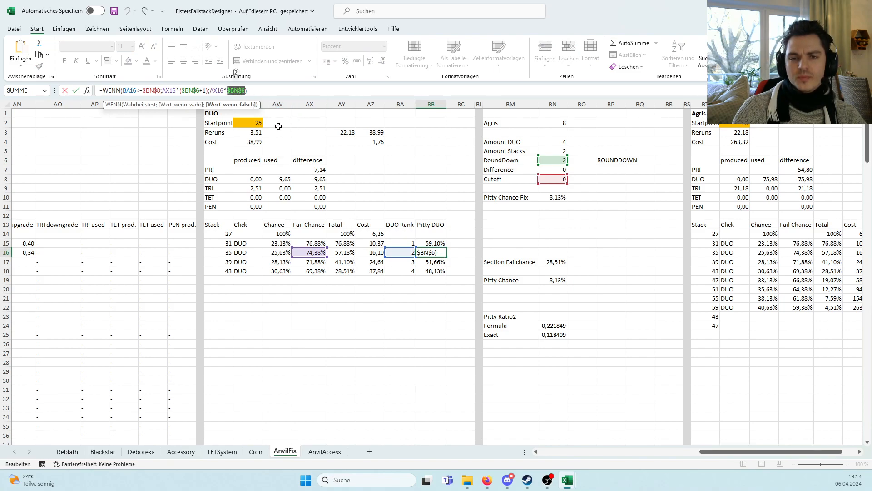
key(Return)
click(452, 191)
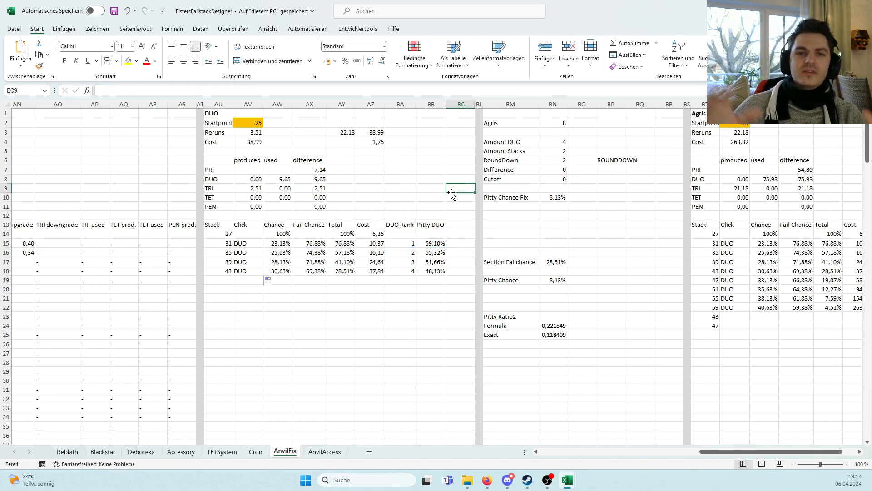